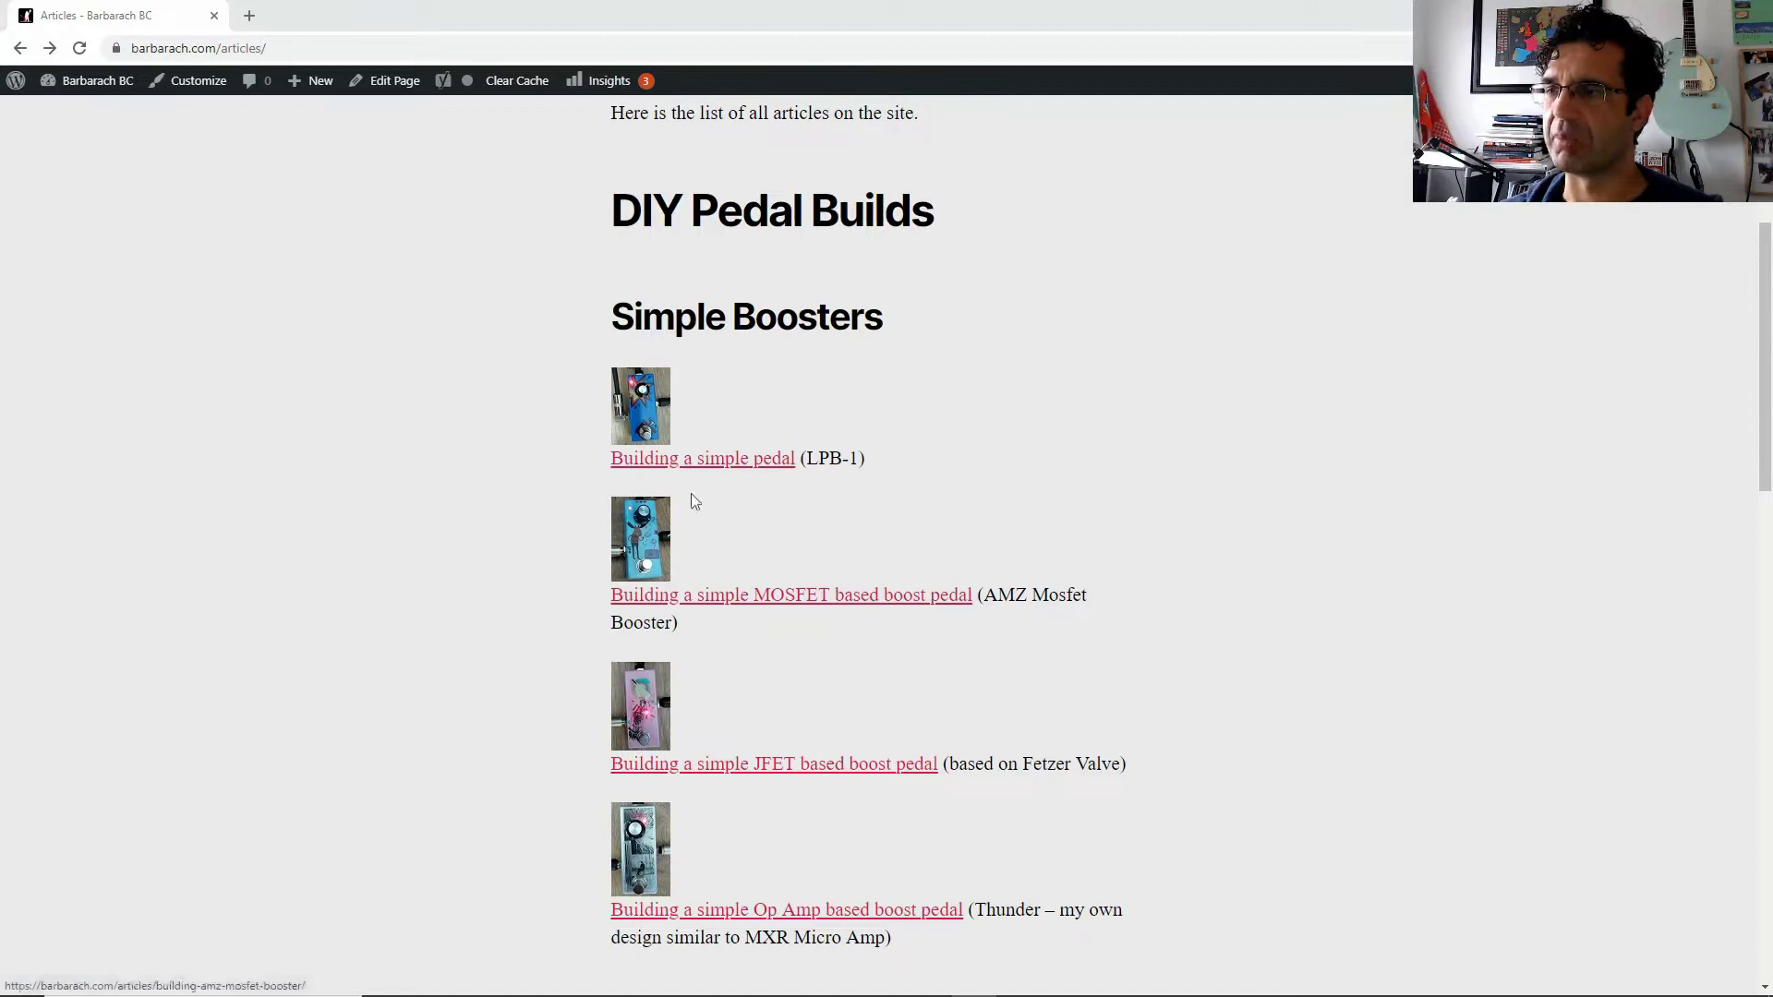
# - Open the LPB-1 functional blocks schematic image from the article on experimenting with the simple pedal
pyautogui.click(736, 471)
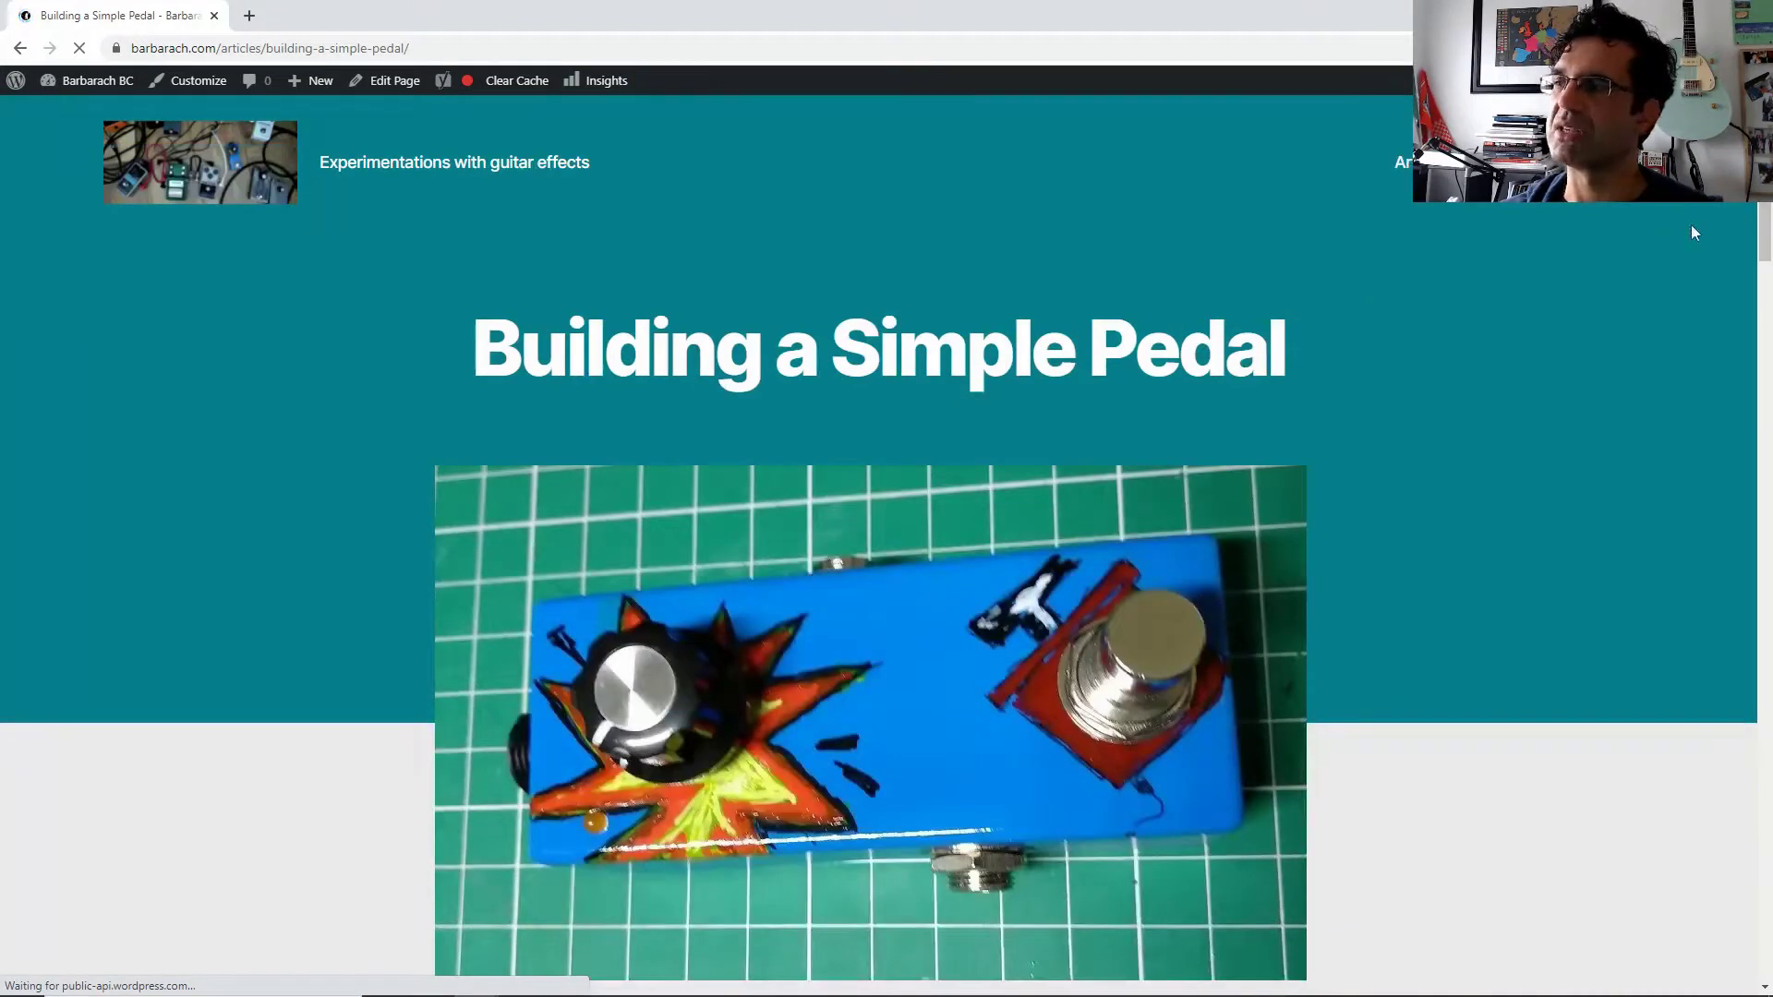
pyautogui.moveTo(1764, 236); pyautogui.dragTo(1742, 459)
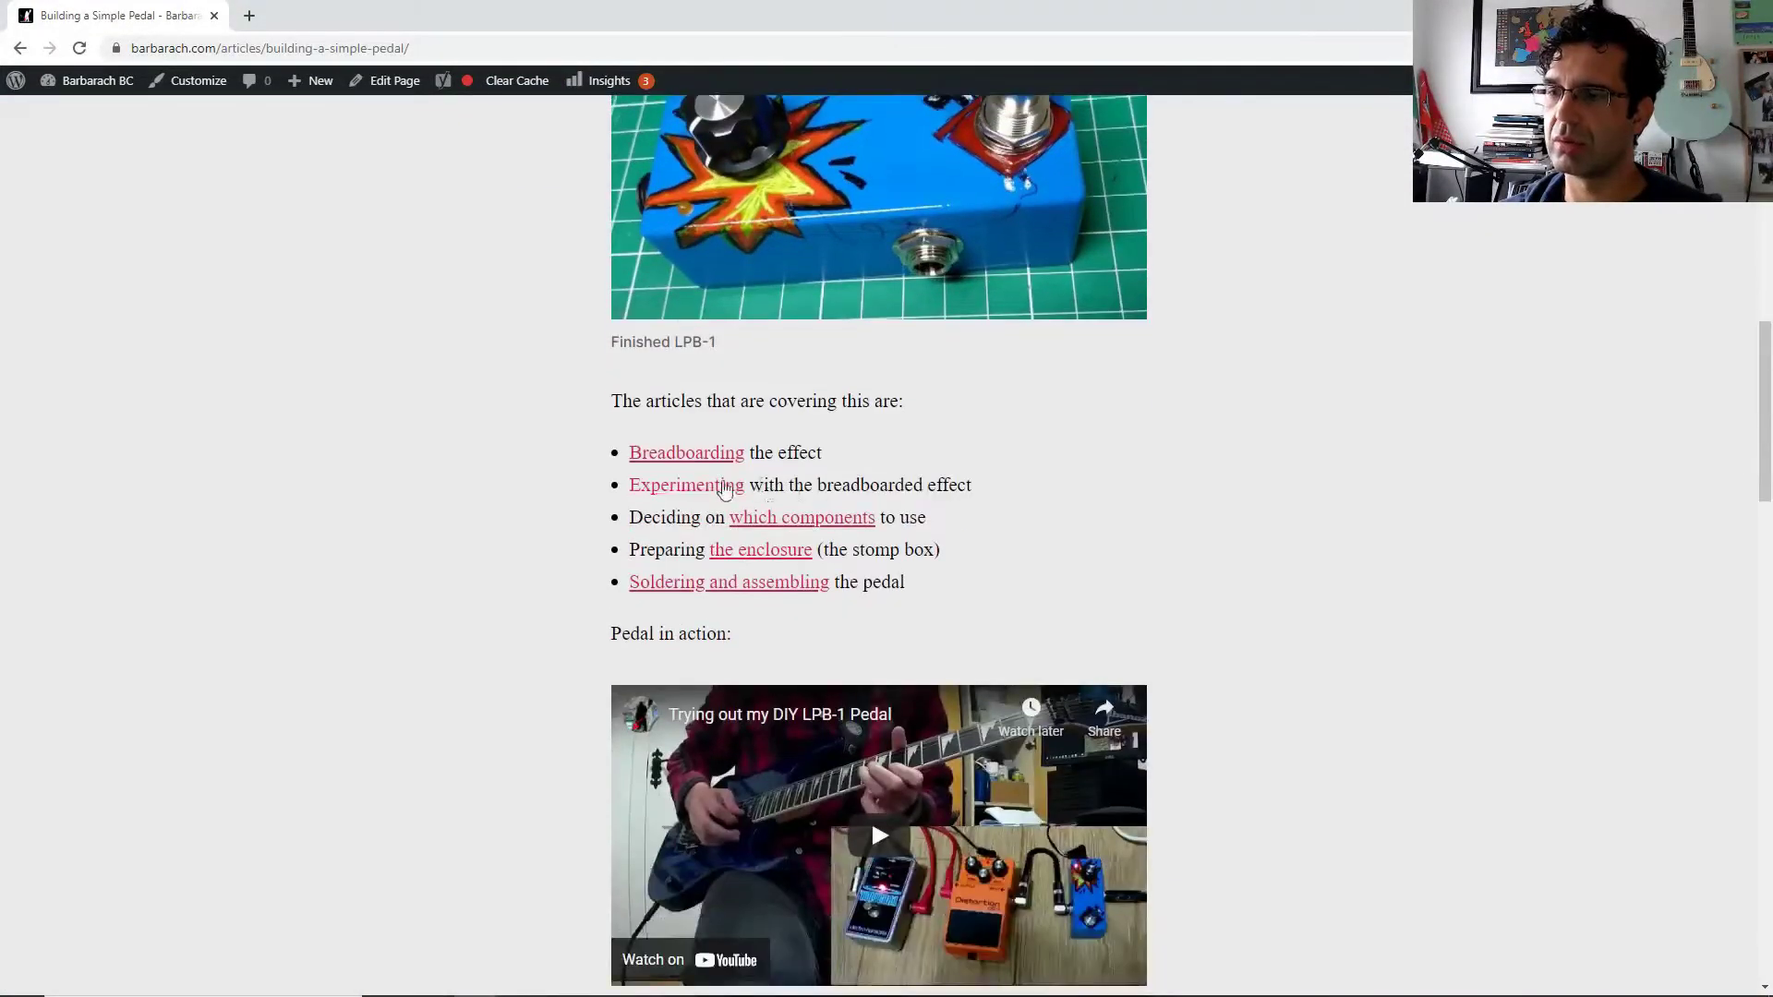
pyautogui.click(725, 487)
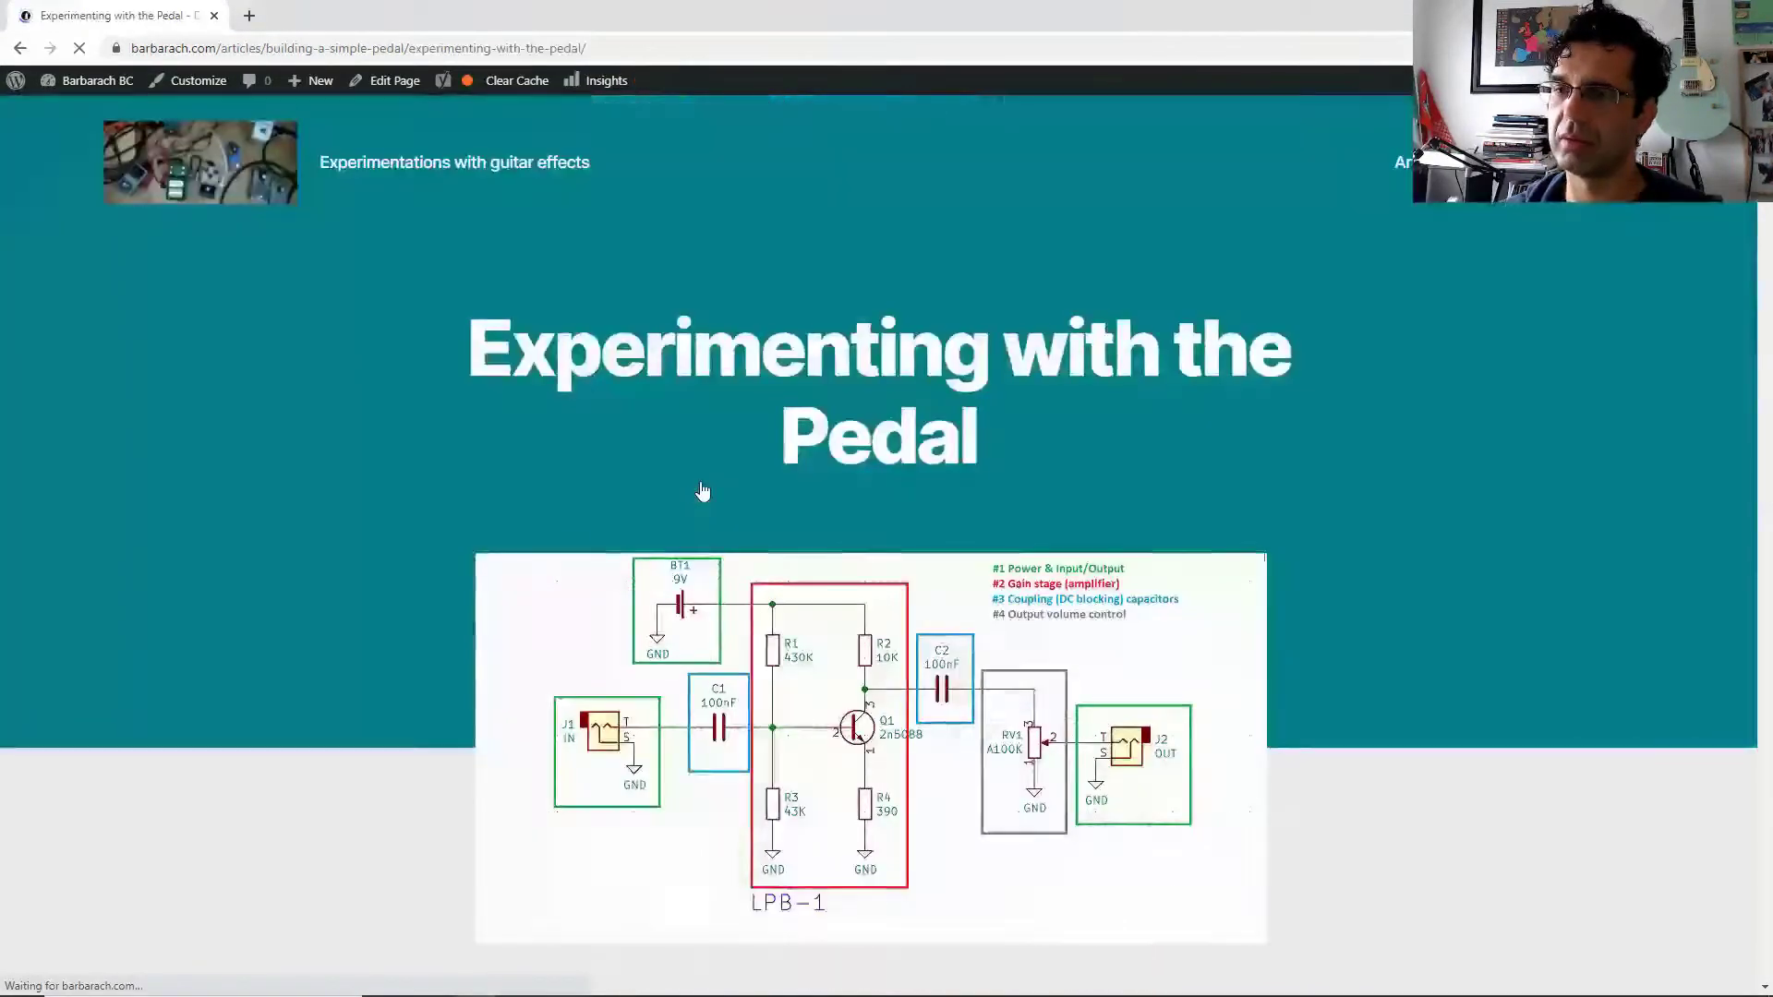
pyautogui.scroll(-10, 1367, 388)
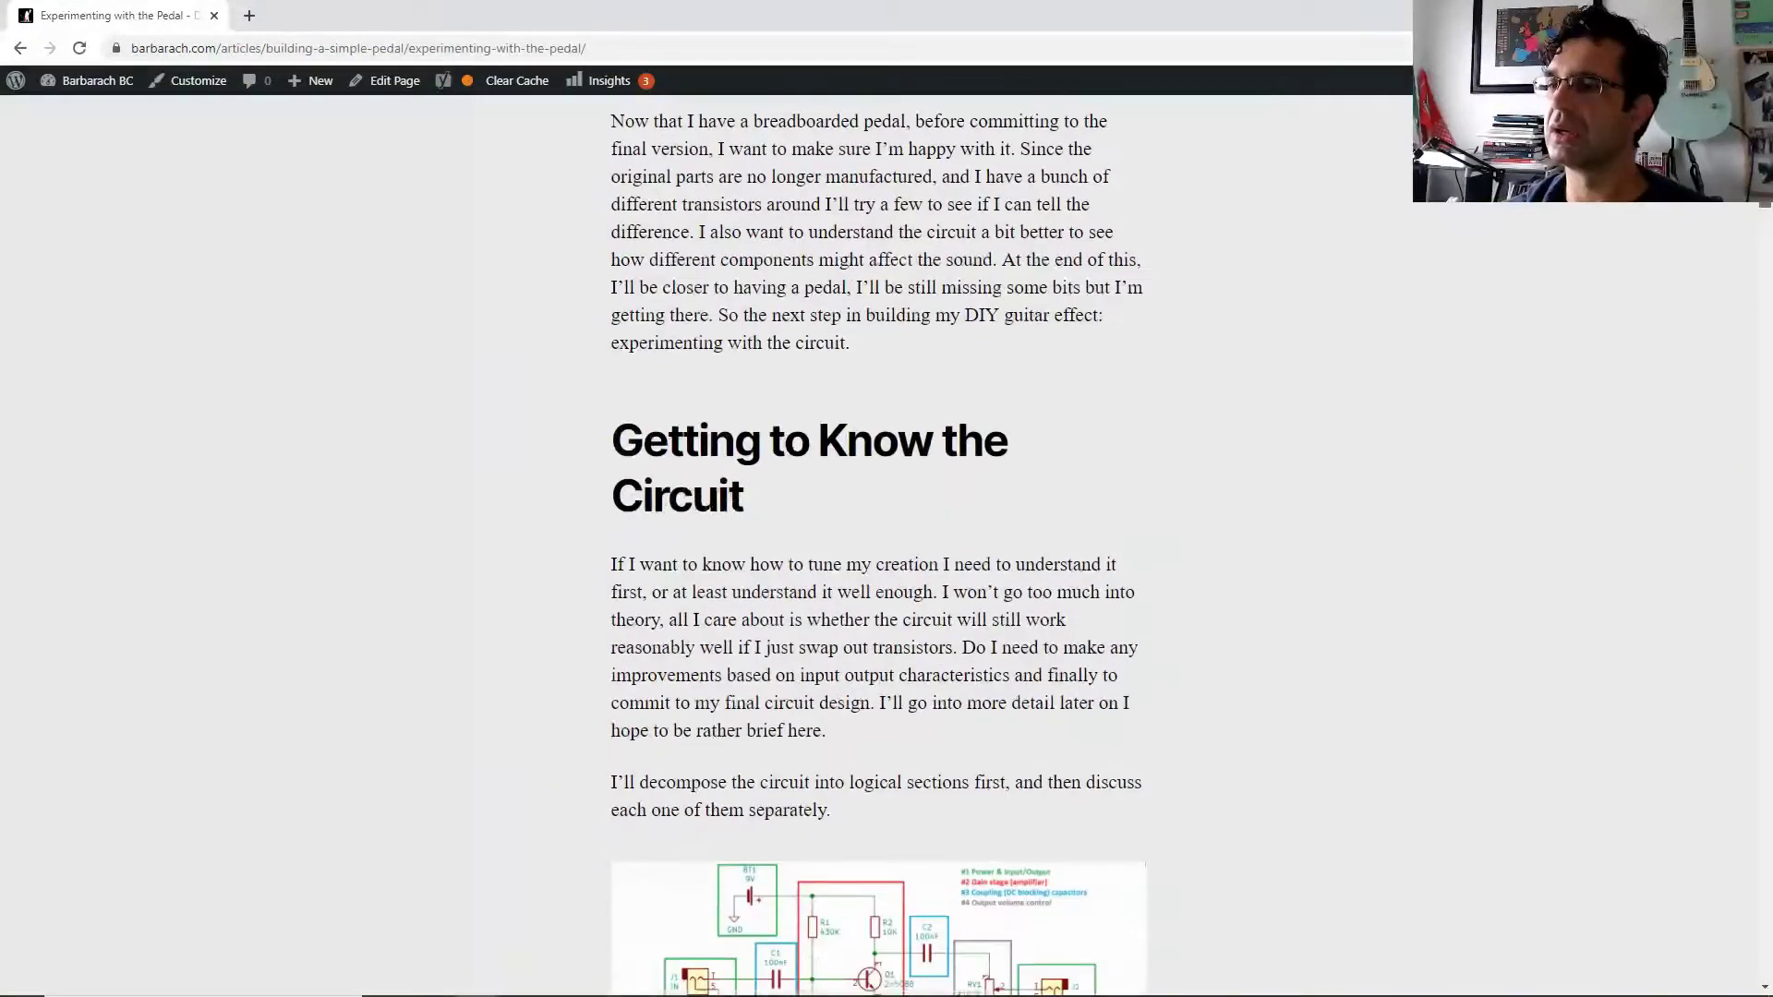
pyautogui.scroll(-8, 965, 274)
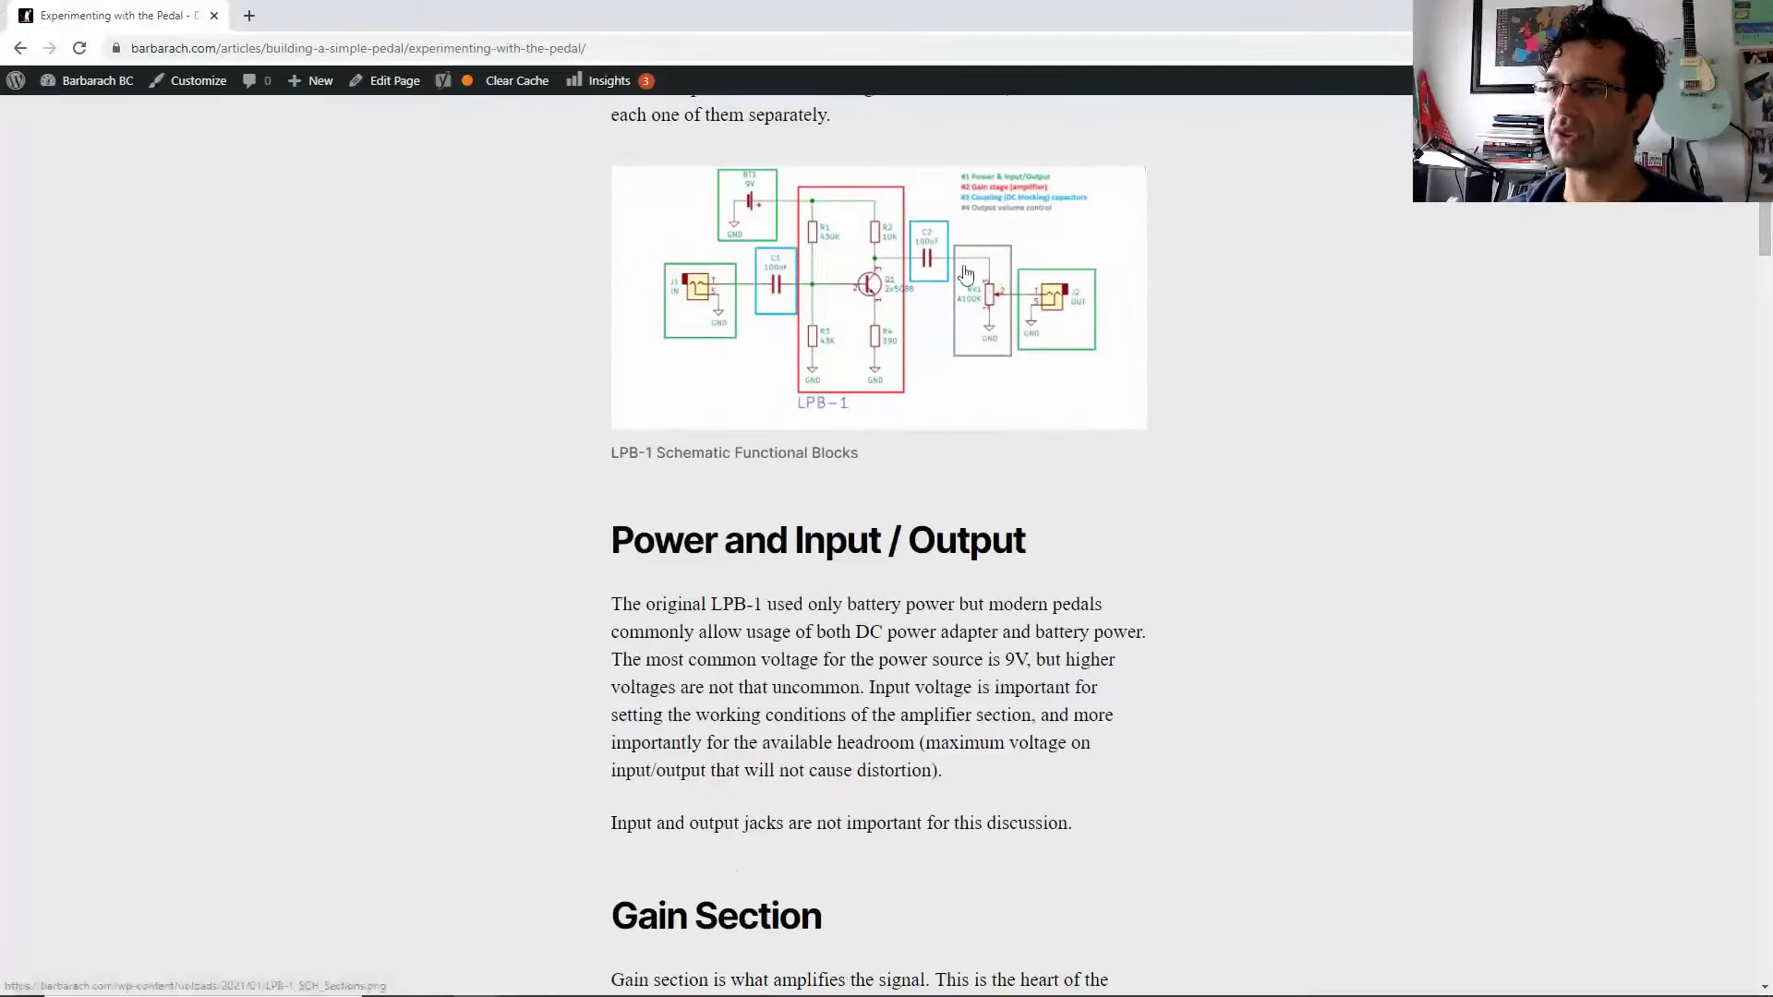
pyautogui.click(965, 274)
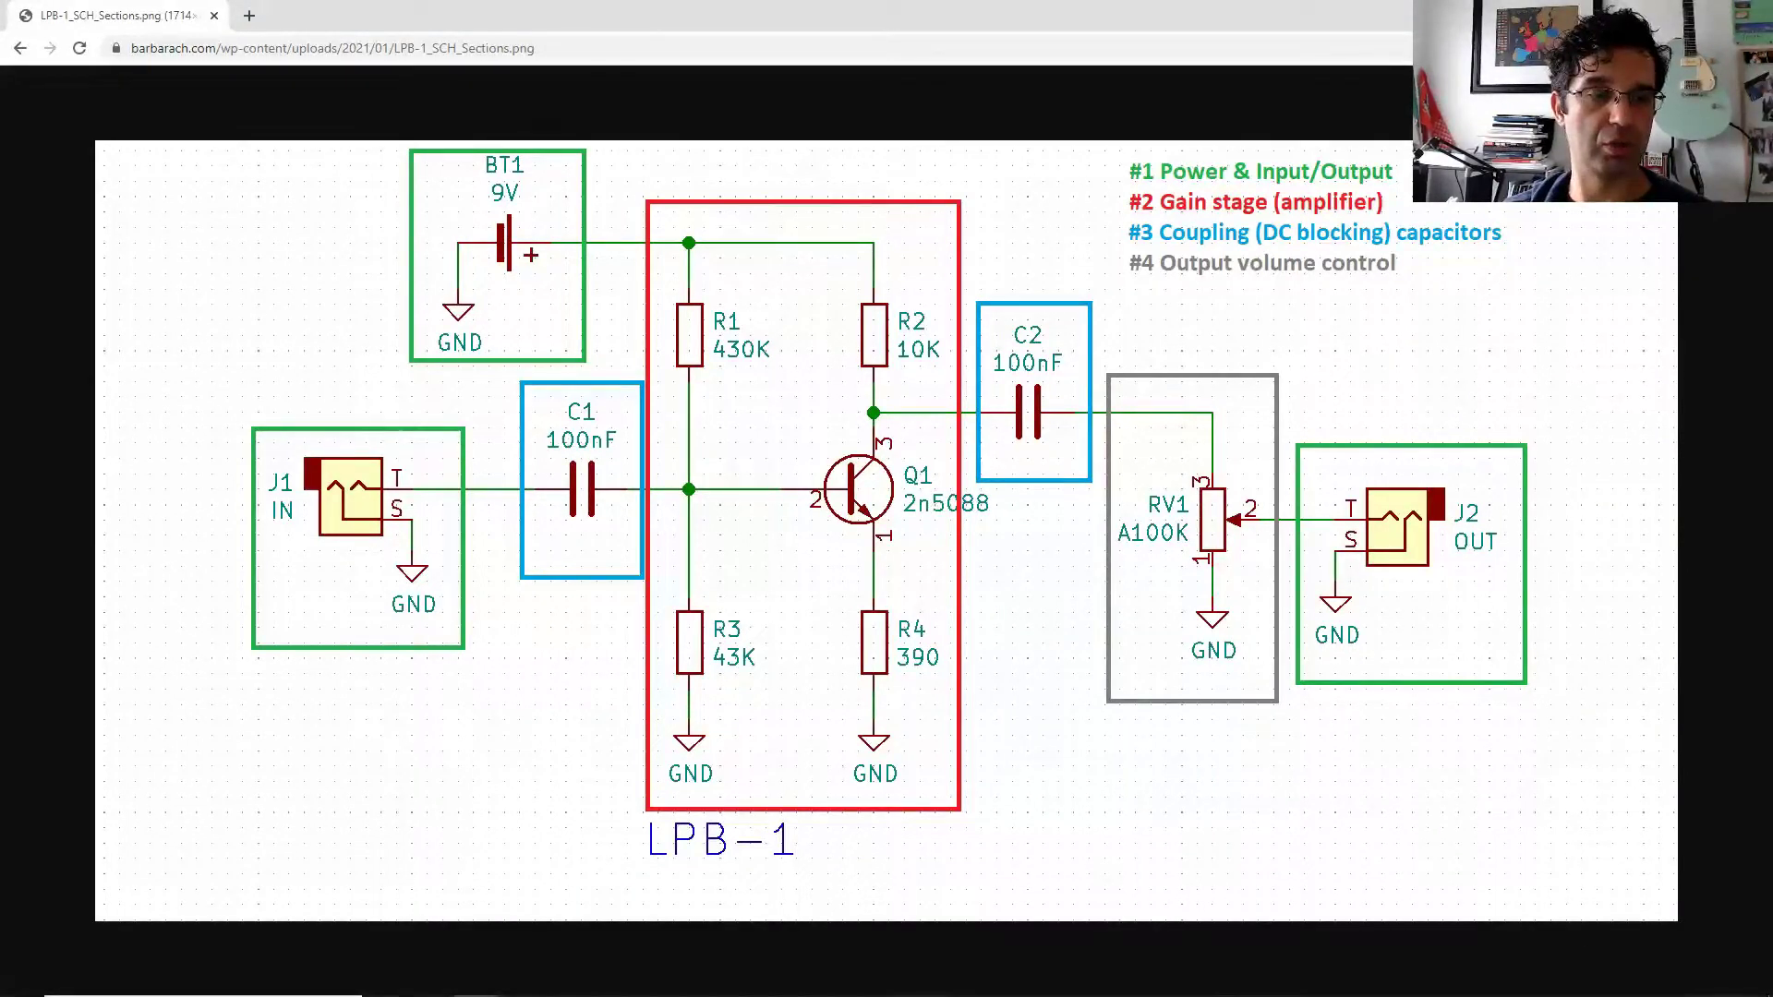
# - Switch to the PNP_LPB1 schematic in KiCad Eeschema and delete the 2N3904 transistor Q1
pyautogui.hotkey('alt', 'Tab')
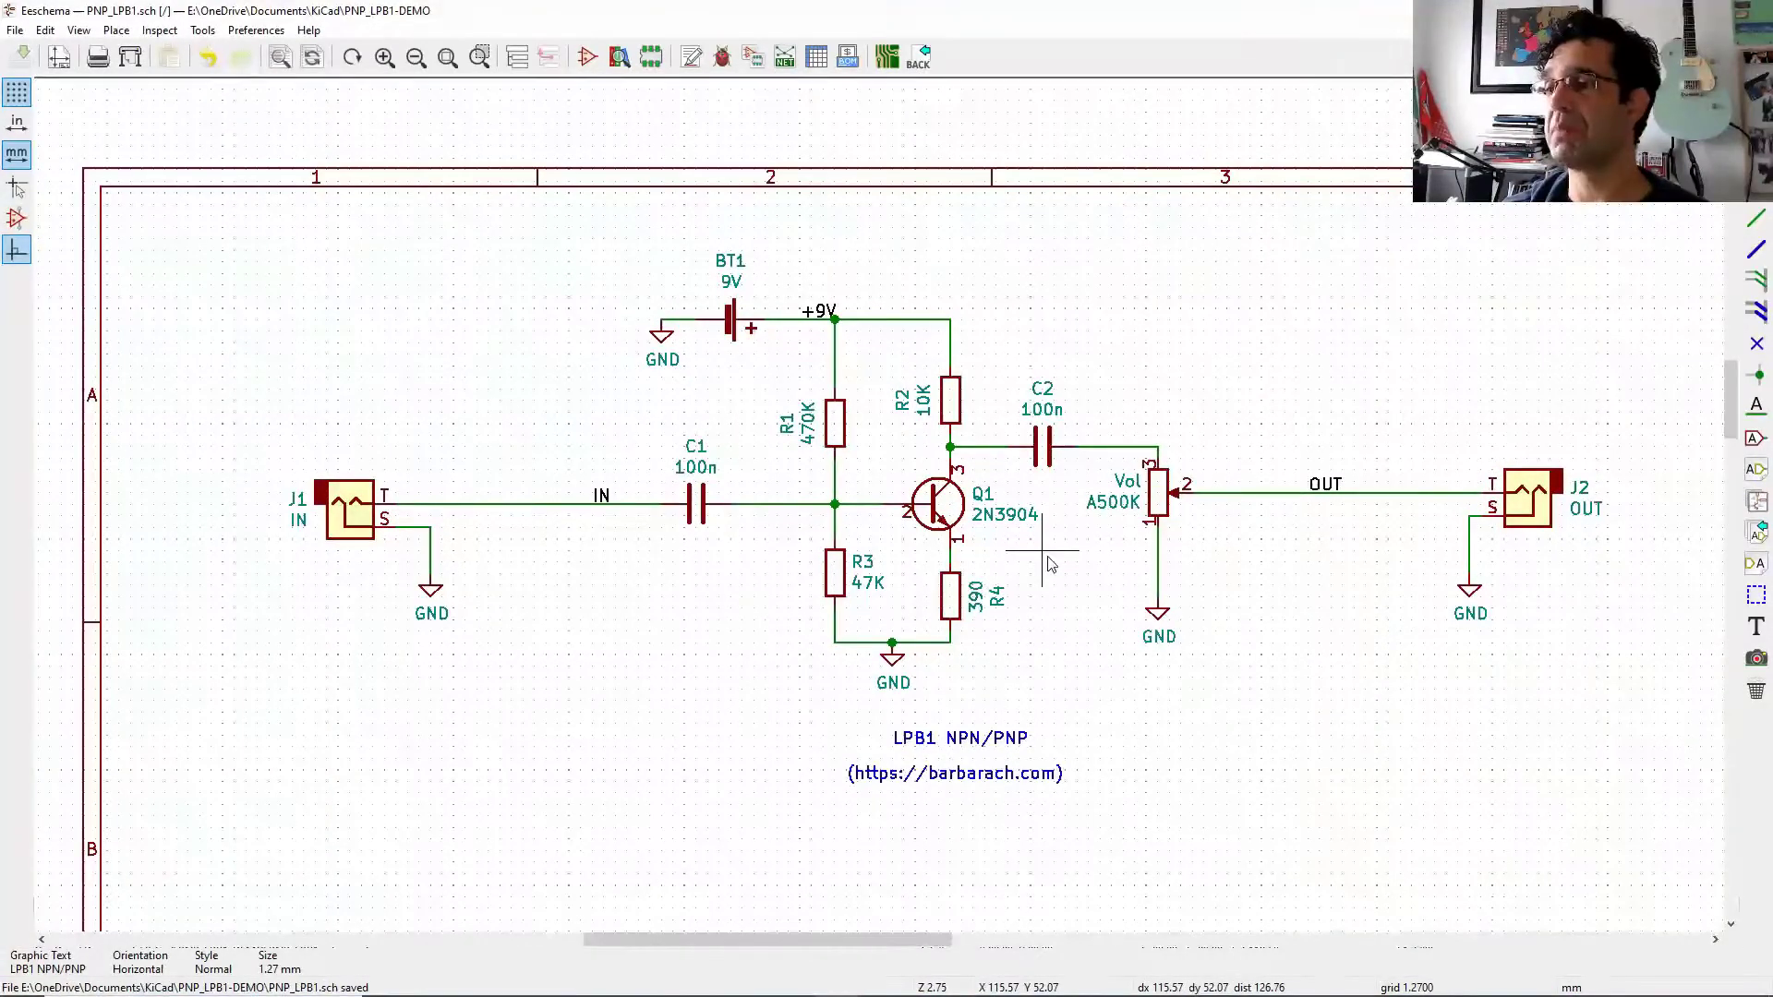
pyautogui.click(931, 511)
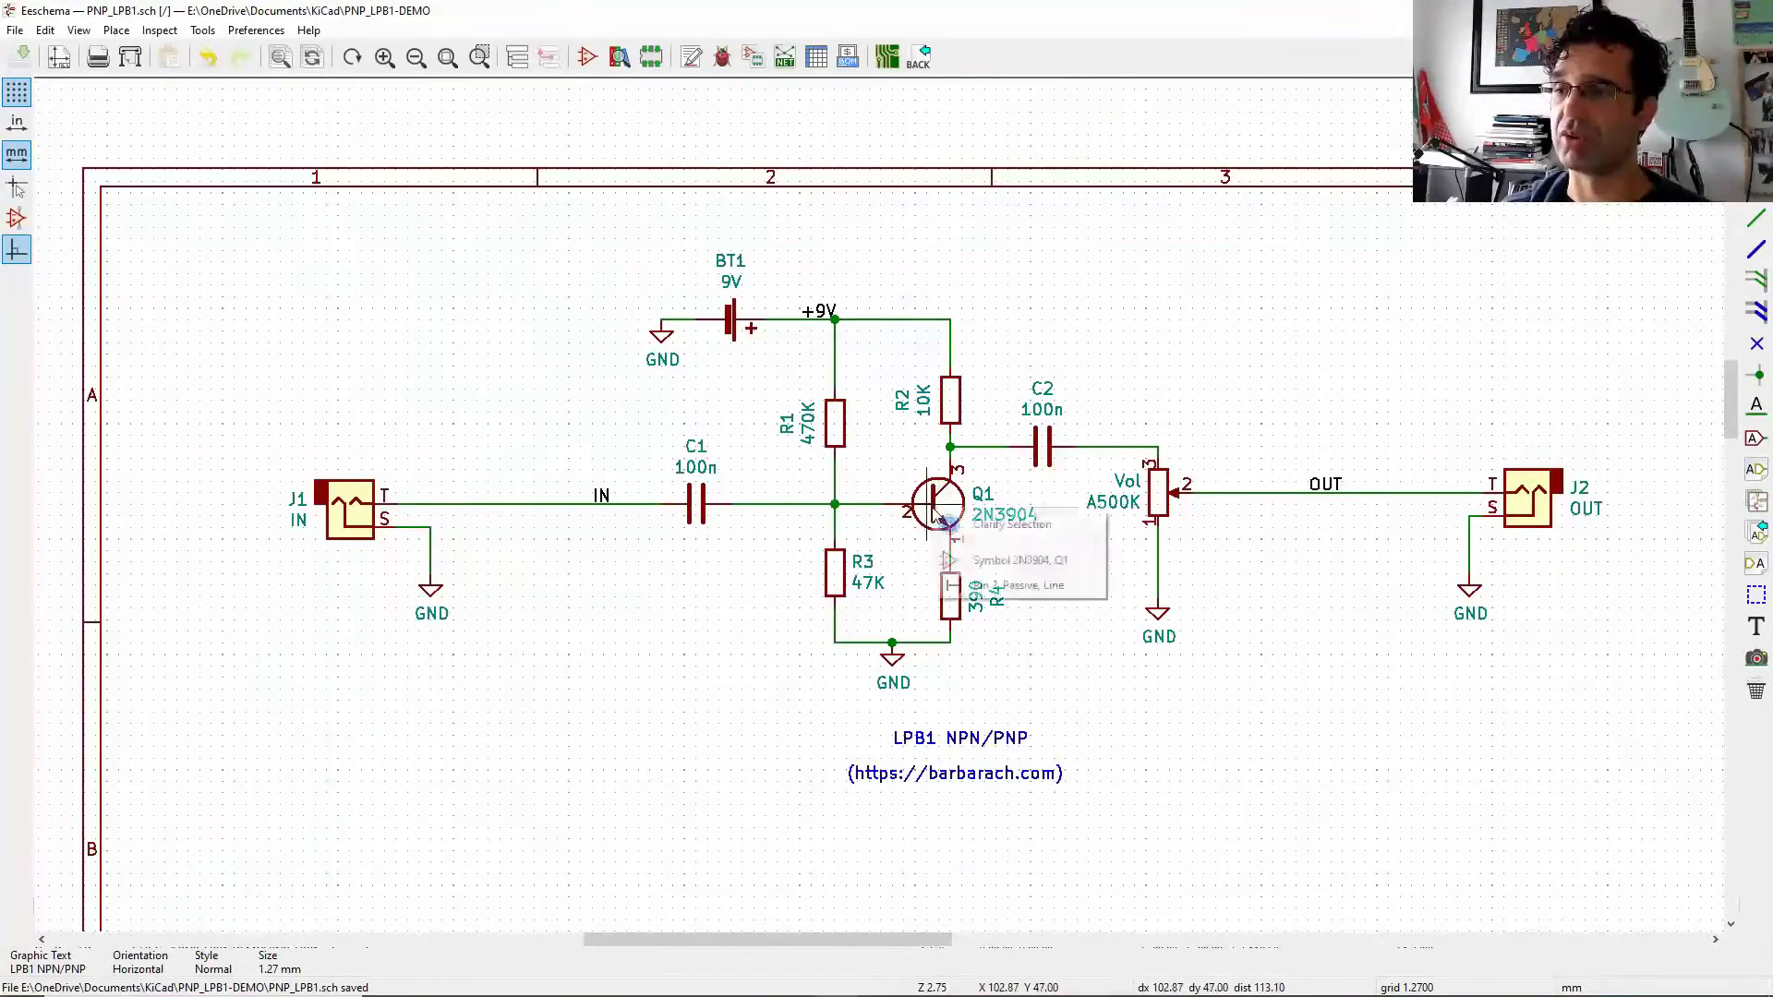
pyautogui.click(1016, 560)
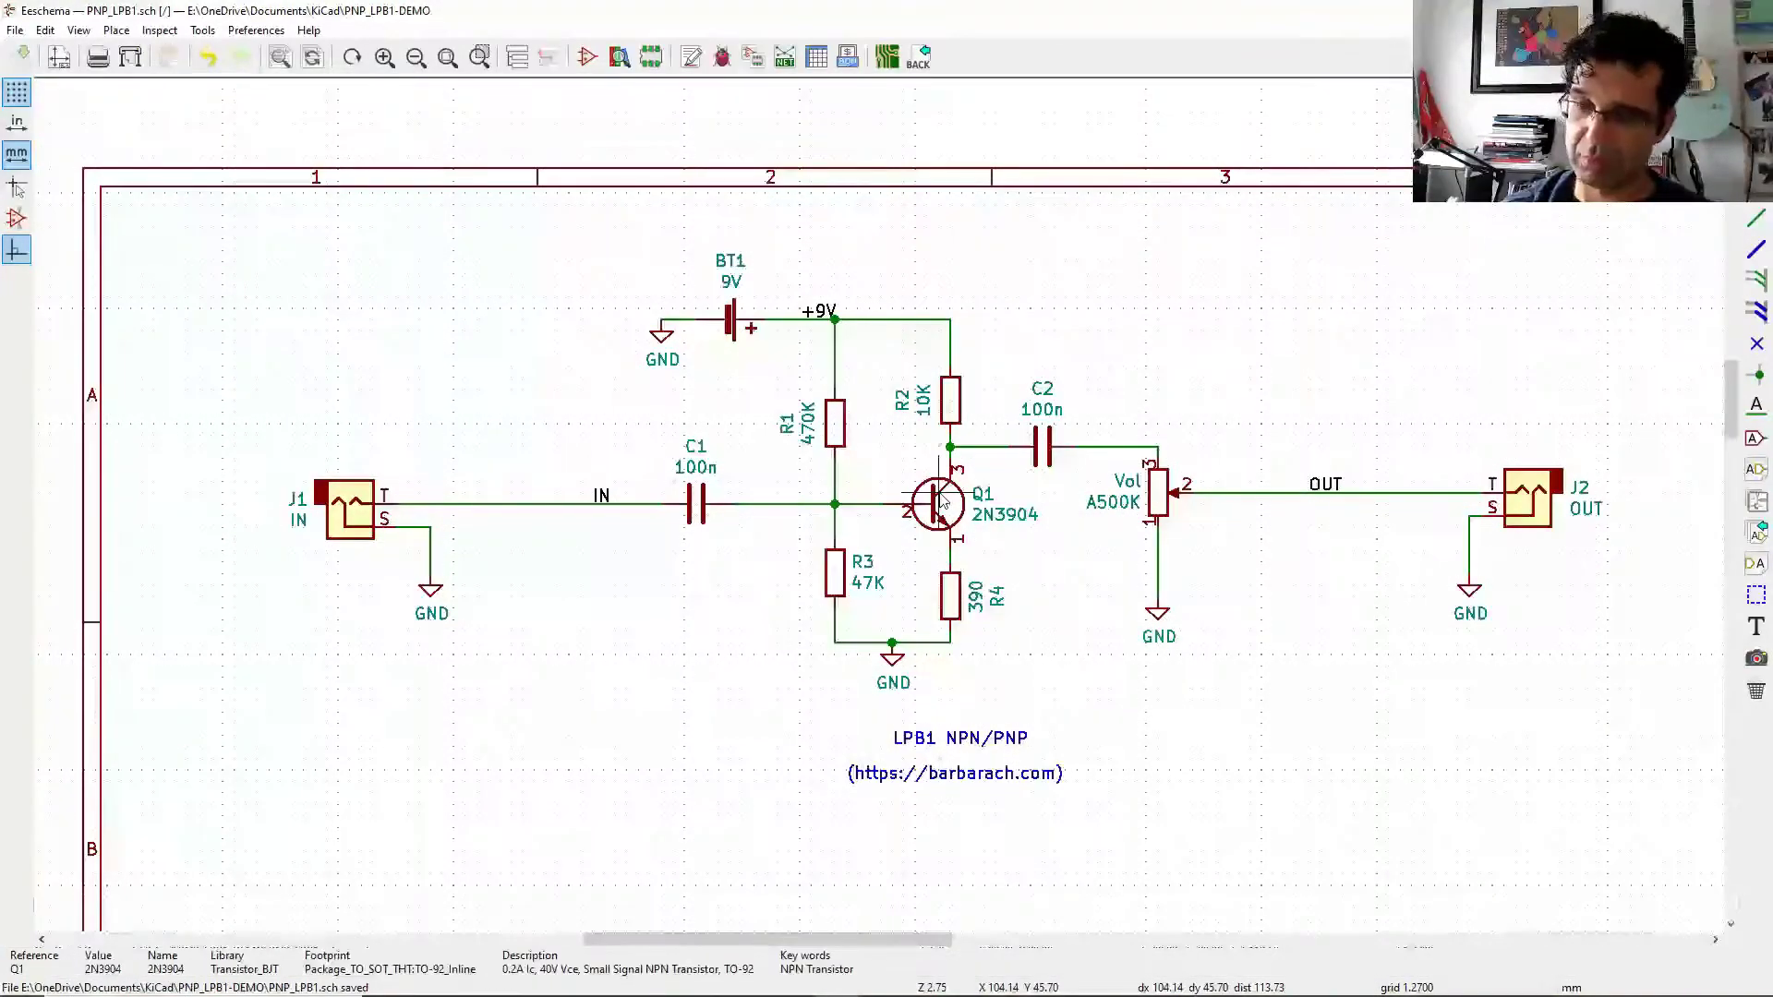
pyautogui.press('Delete')
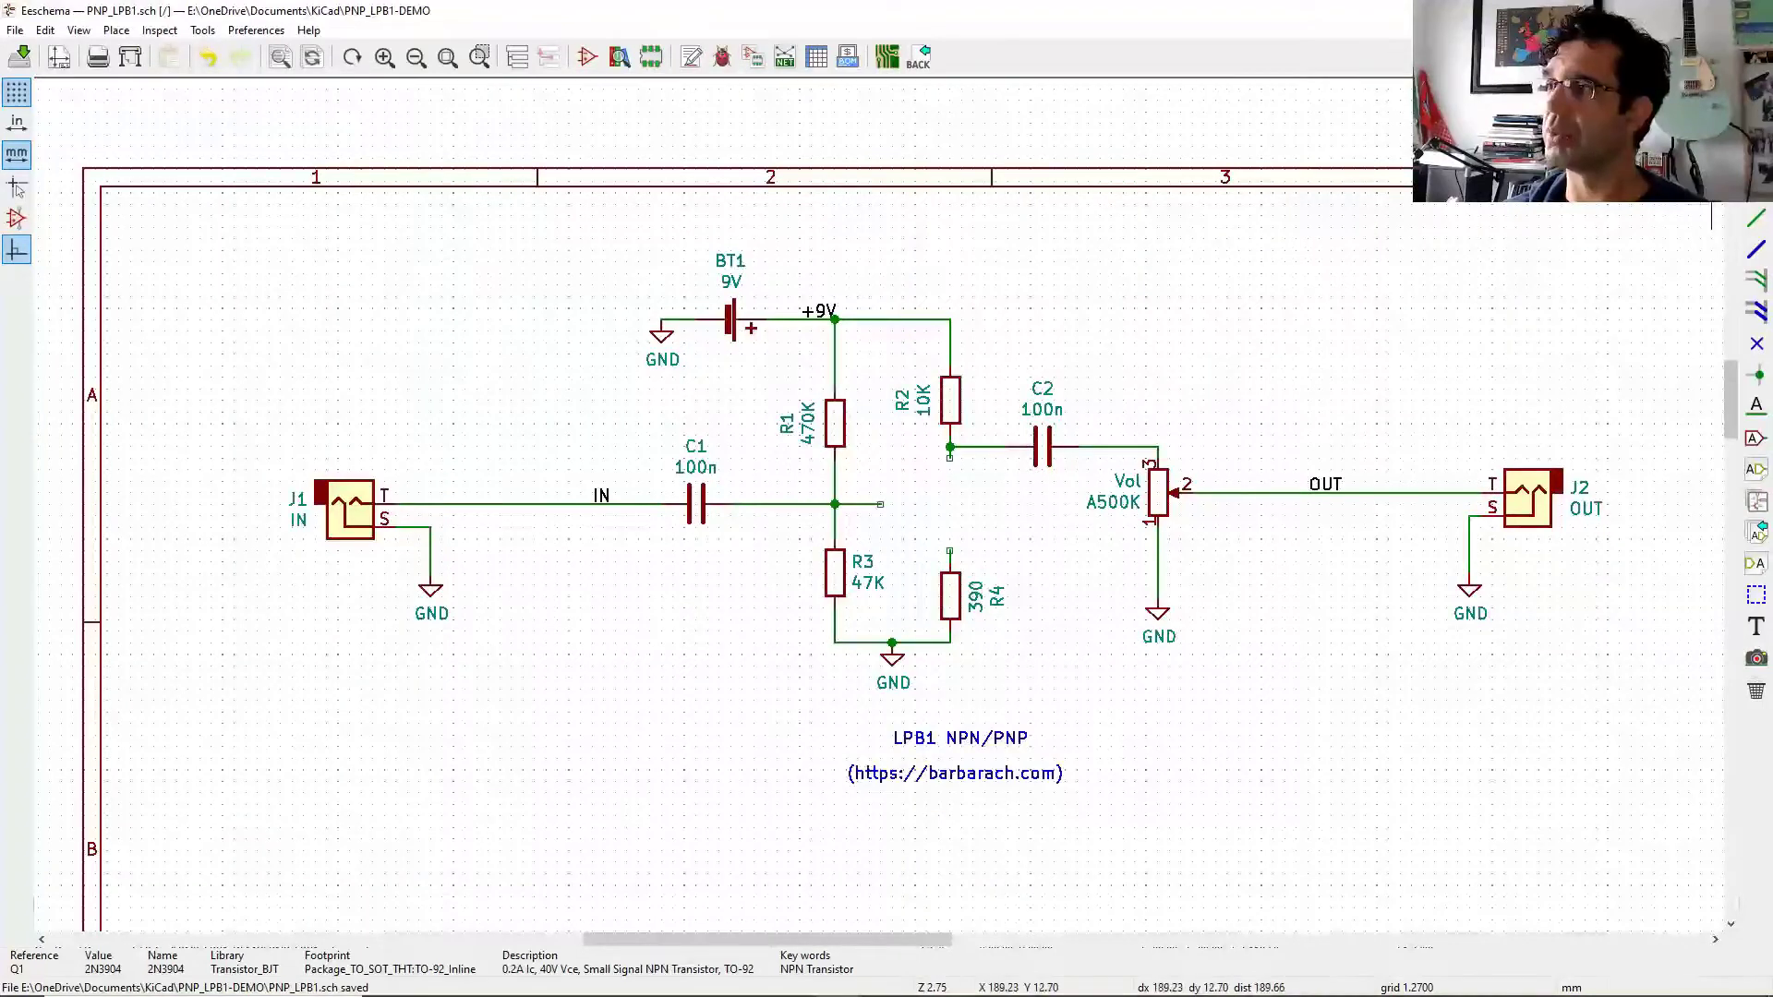
# - Place a 2N3906 PNP transistor in the gap between R2 and R4, connected to the existing wires
pyautogui.click(927, 493)
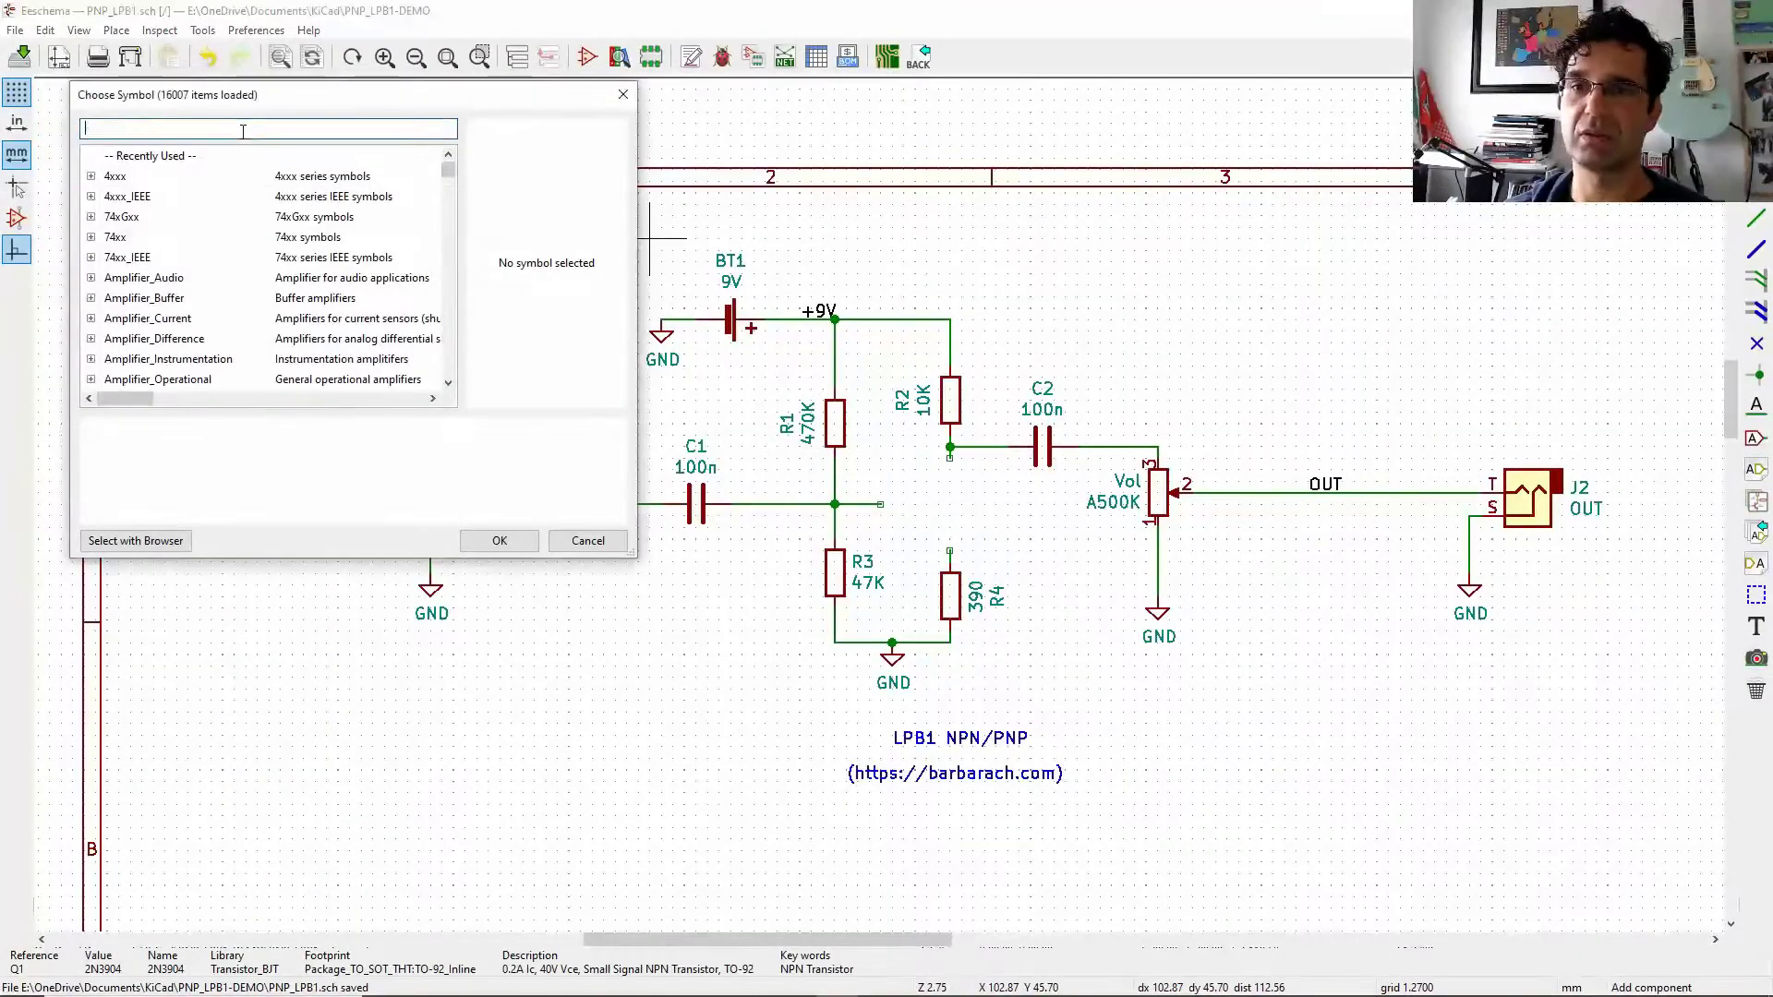
pyautogui.write('2n3906')
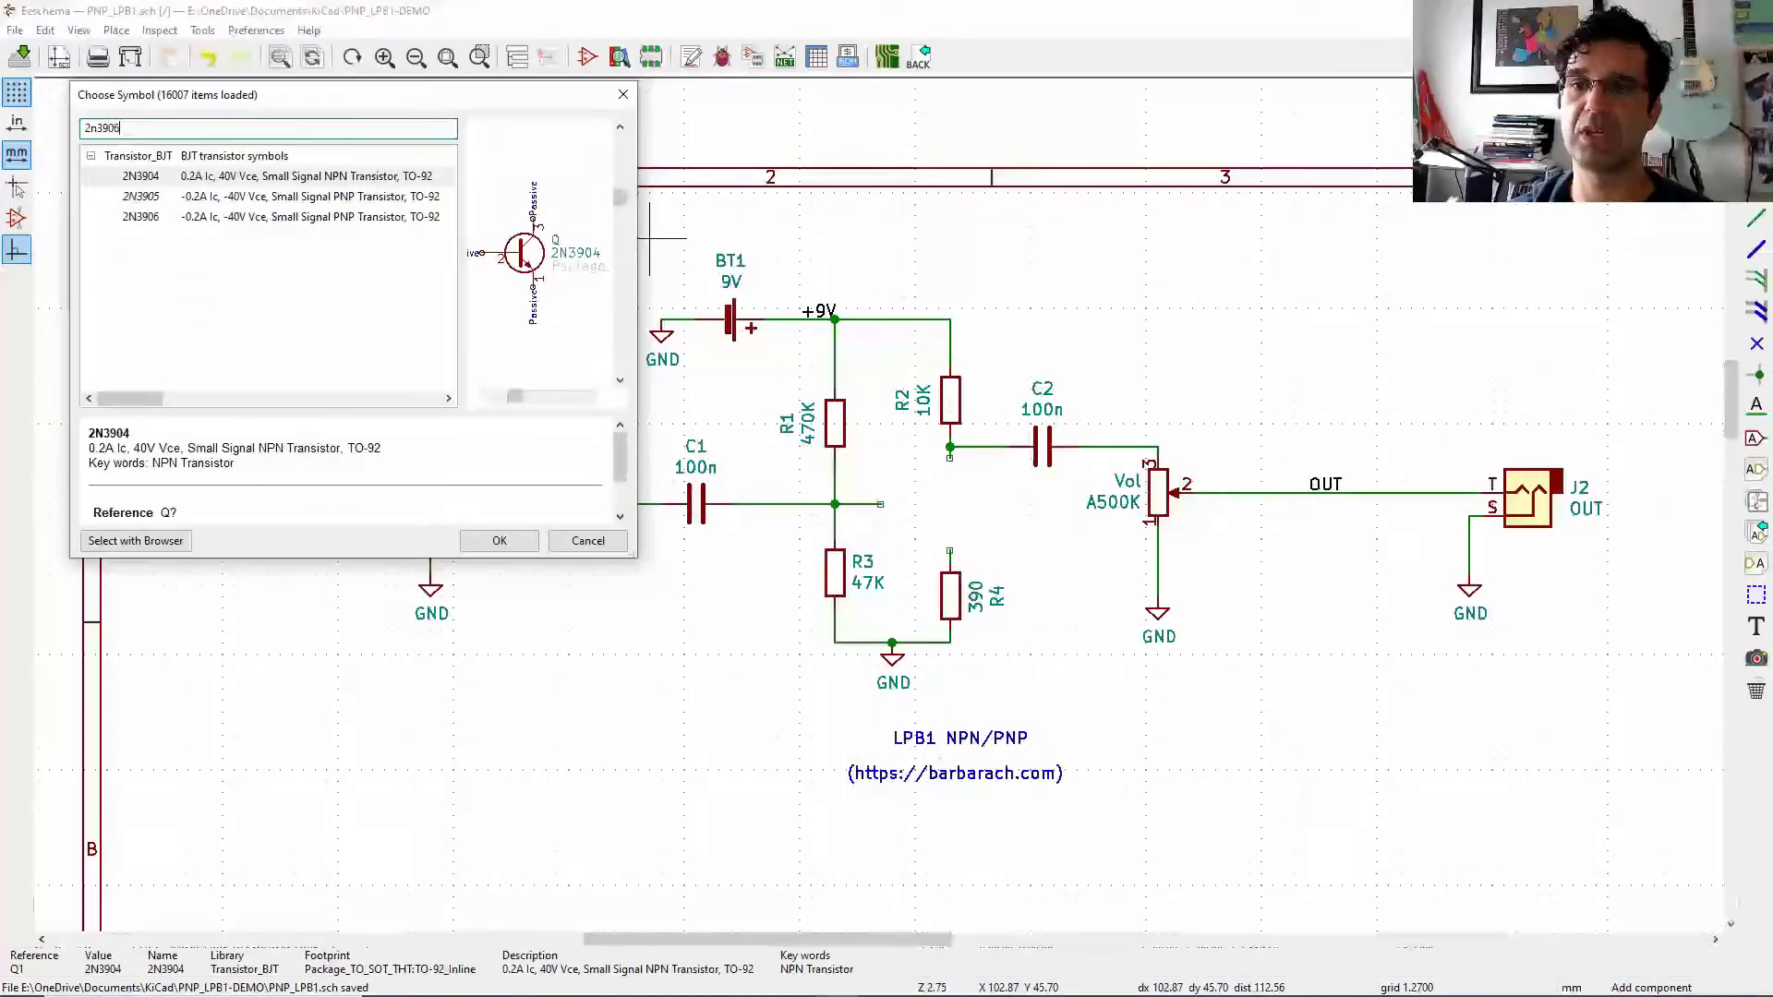
pyautogui.press('Return')
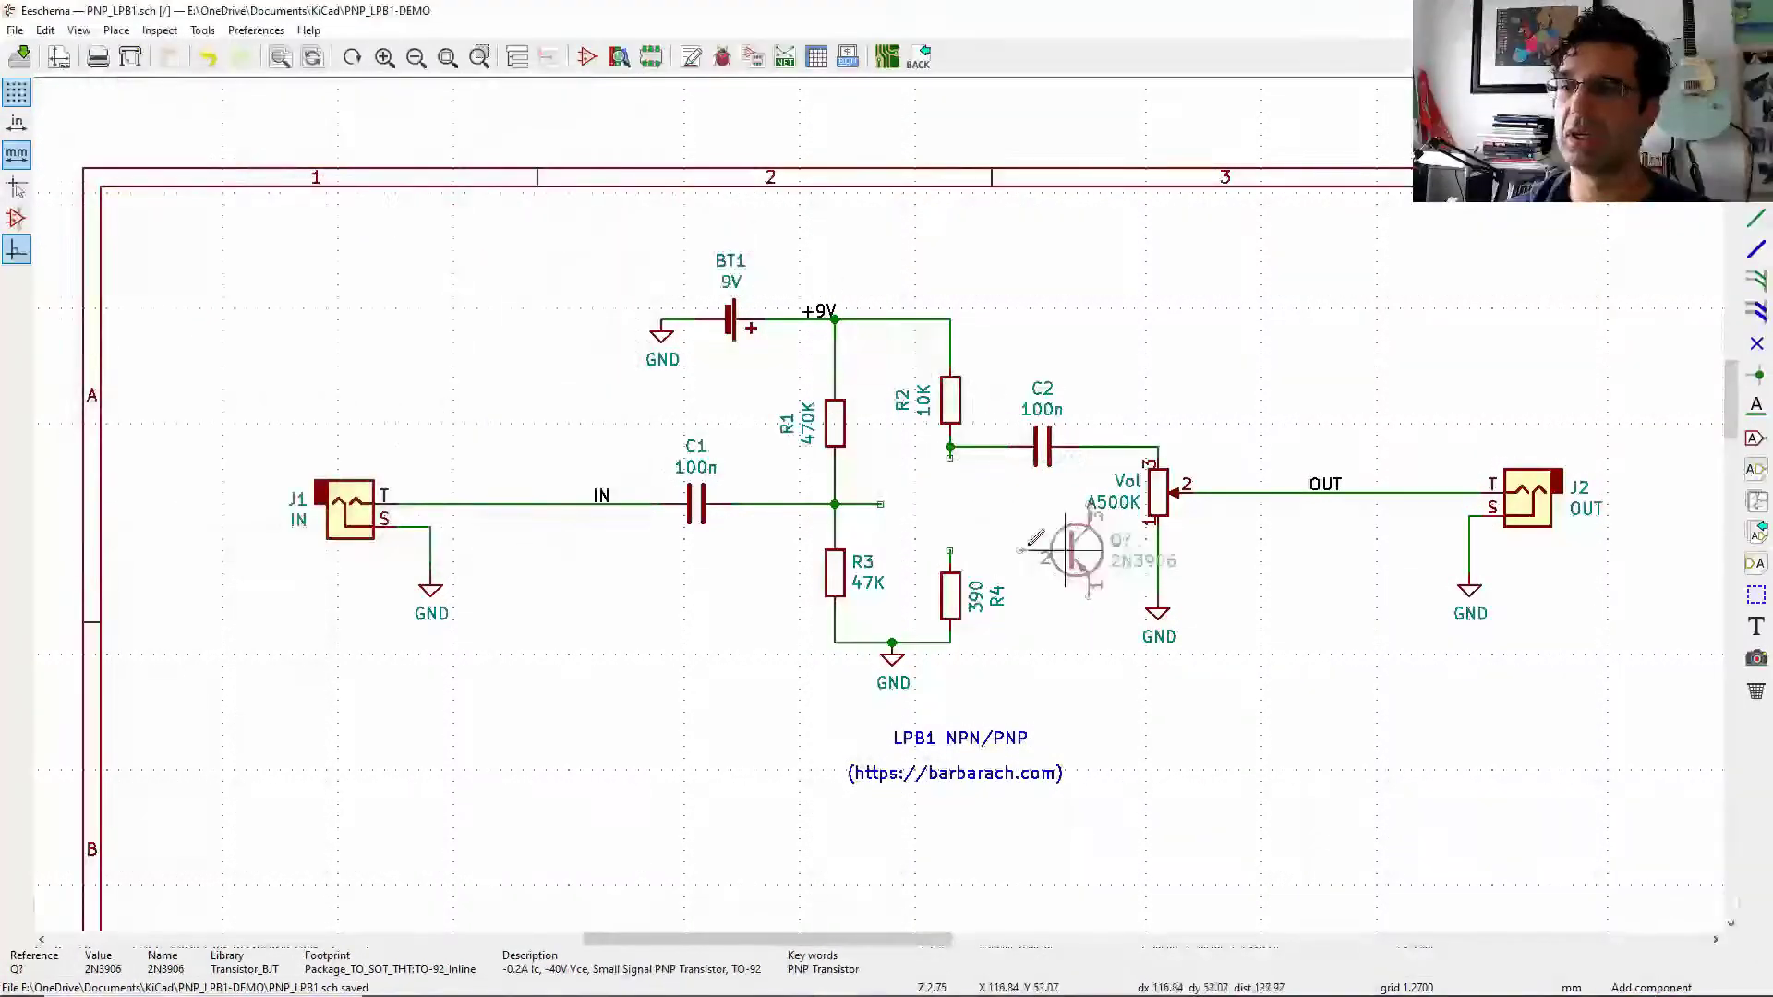
pyautogui.click(900, 496)
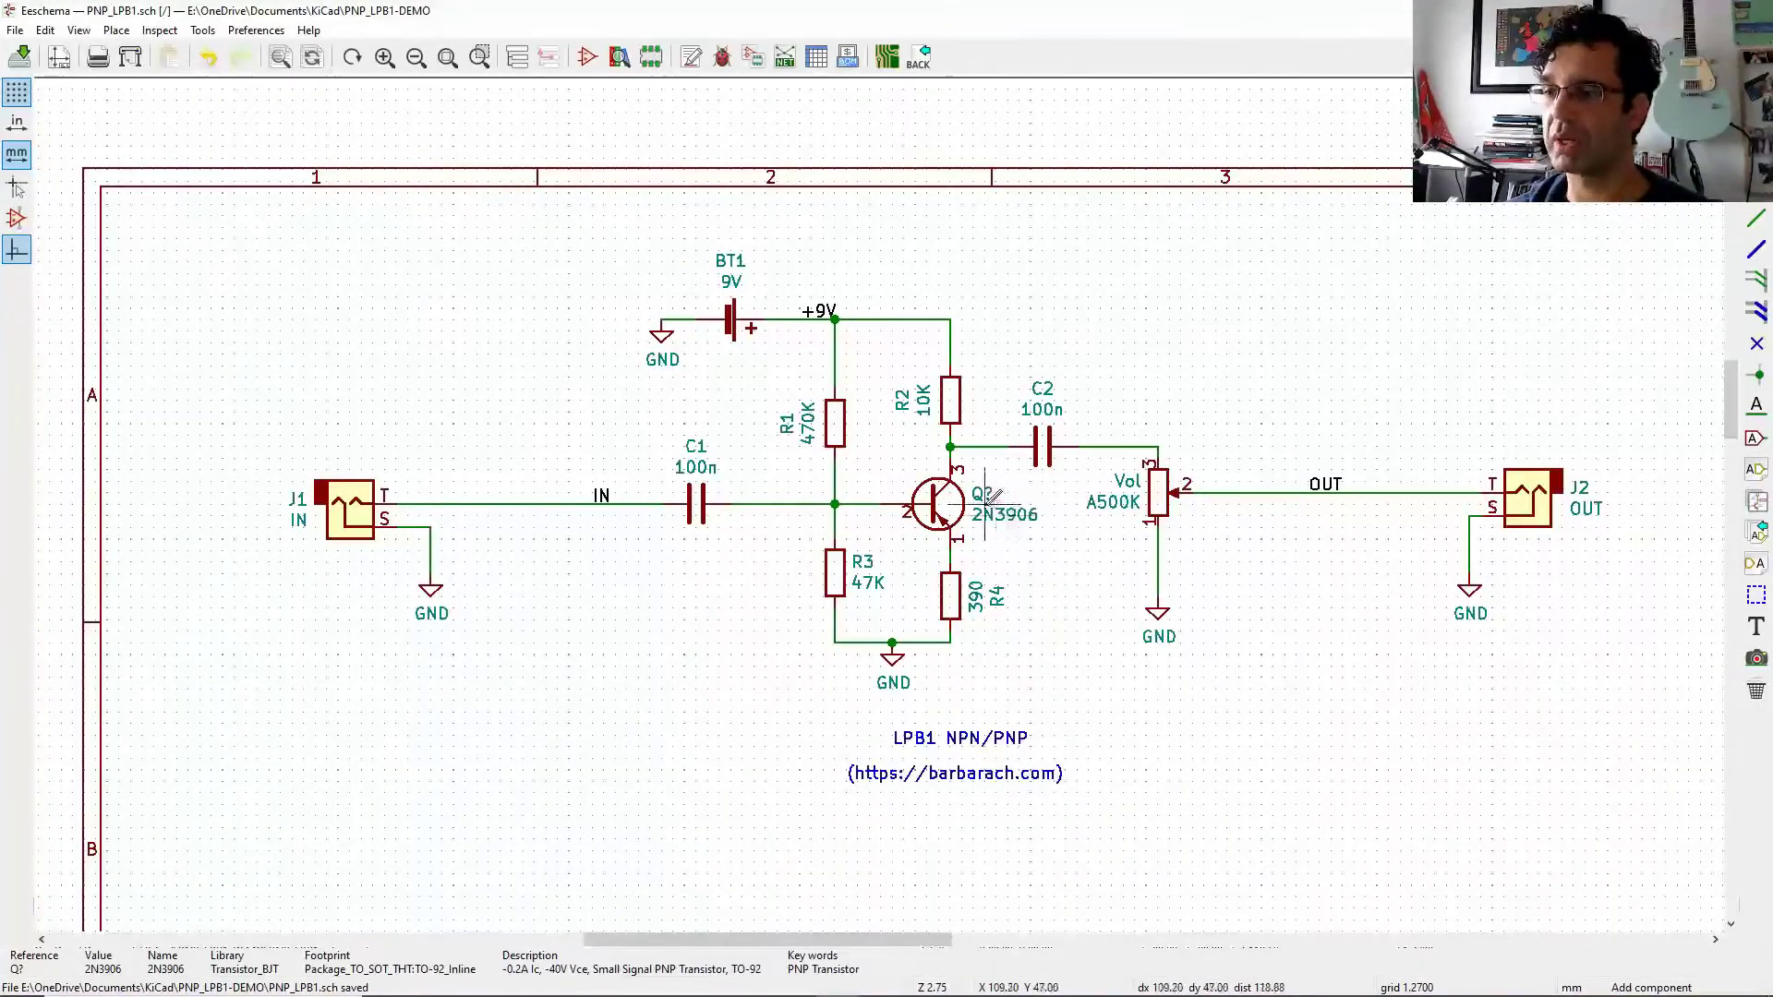
# - Set the reference of the 2N3906 transistor to Q1 and leave symbol placement
pyautogui.doubleClick(993, 496)
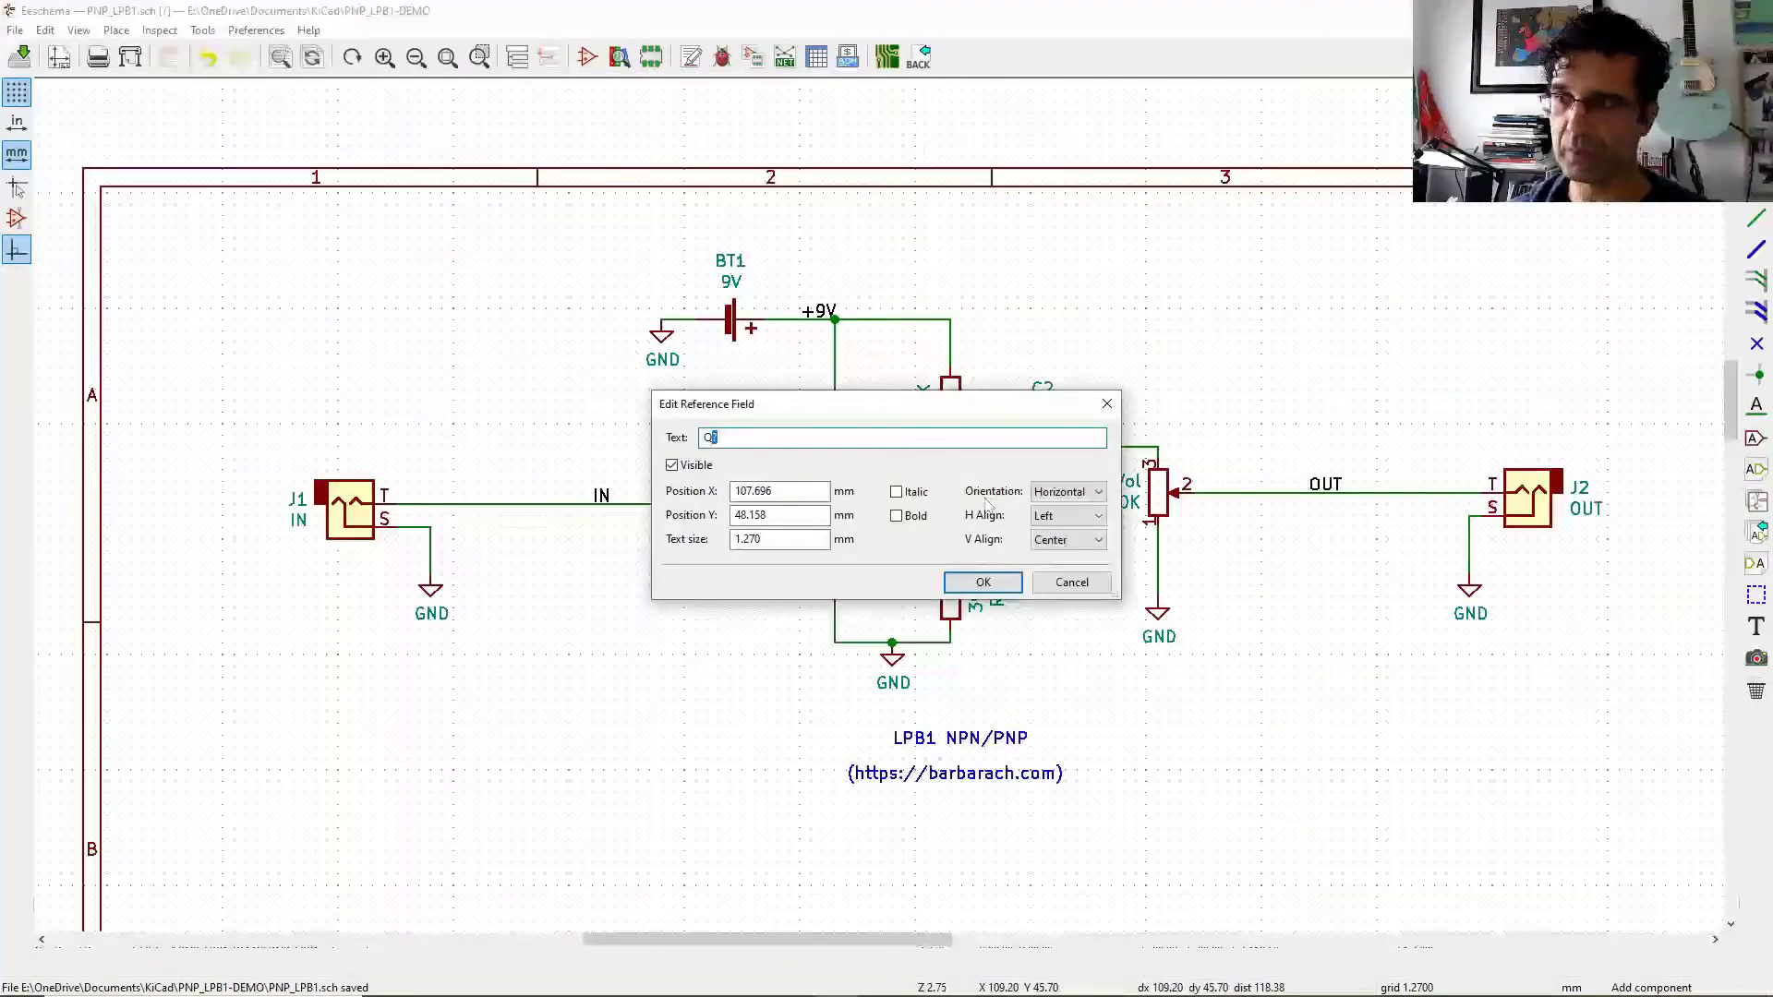
pyautogui.write('1')
pyautogui.click(982, 582)
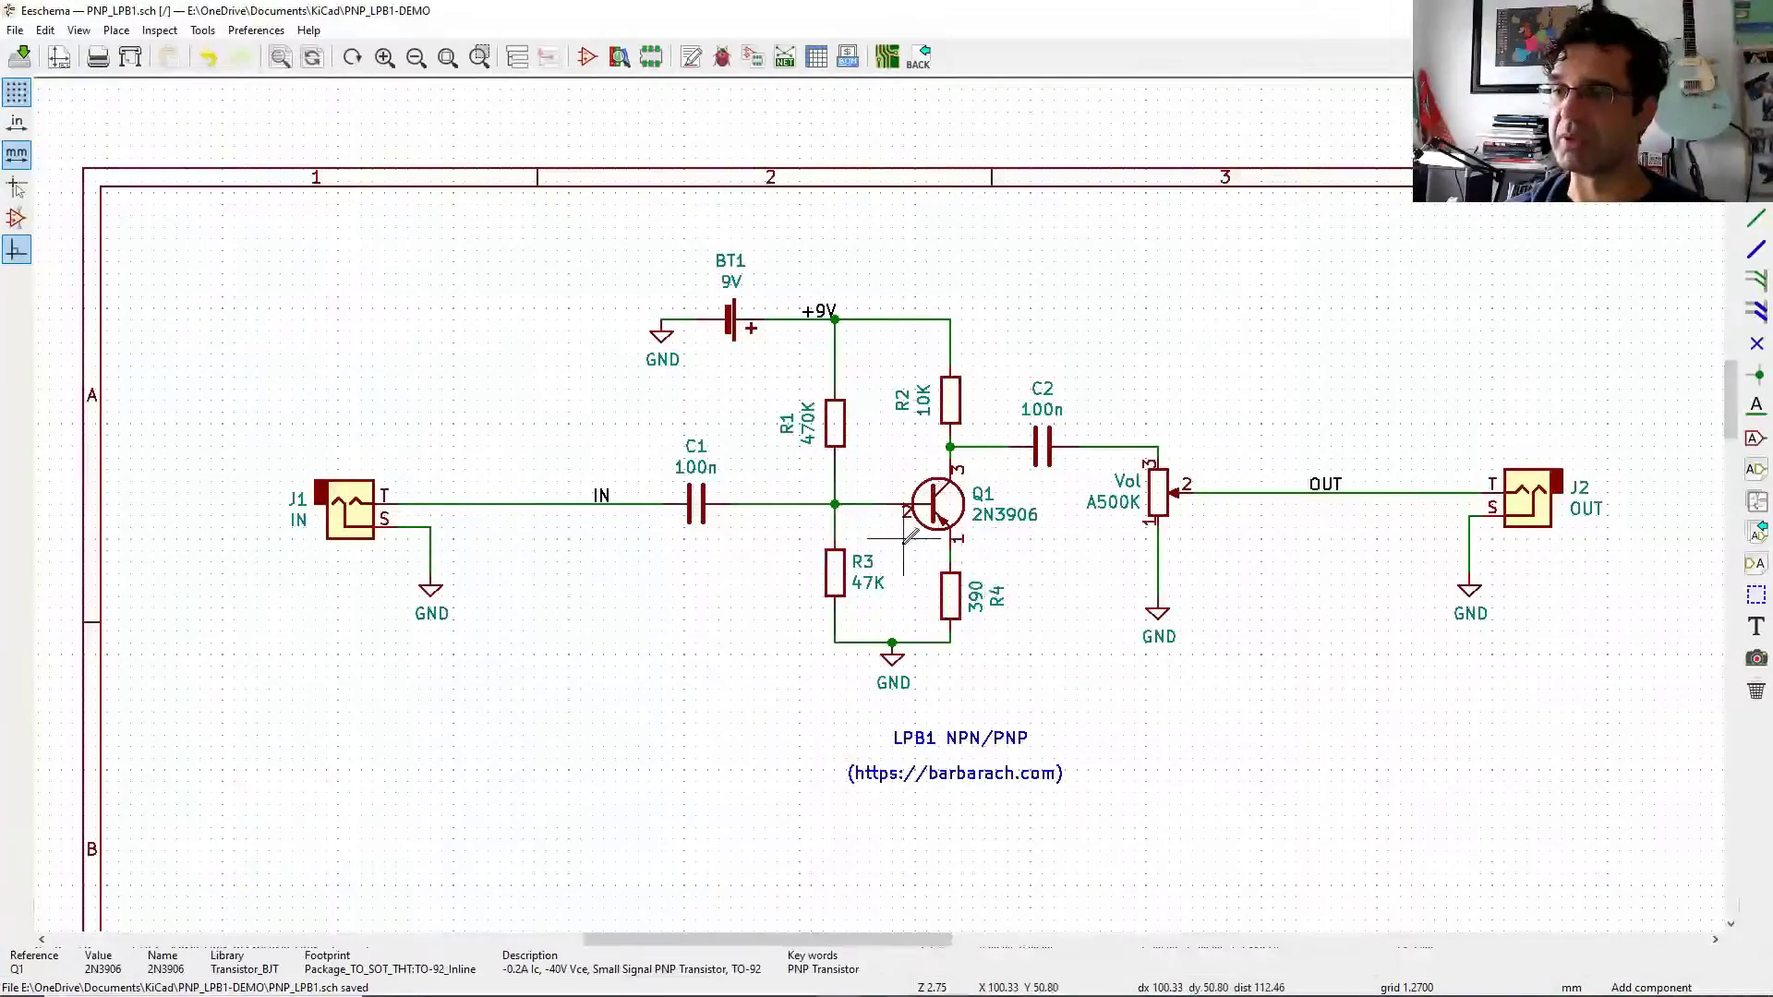
pyautogui.press('Escape')
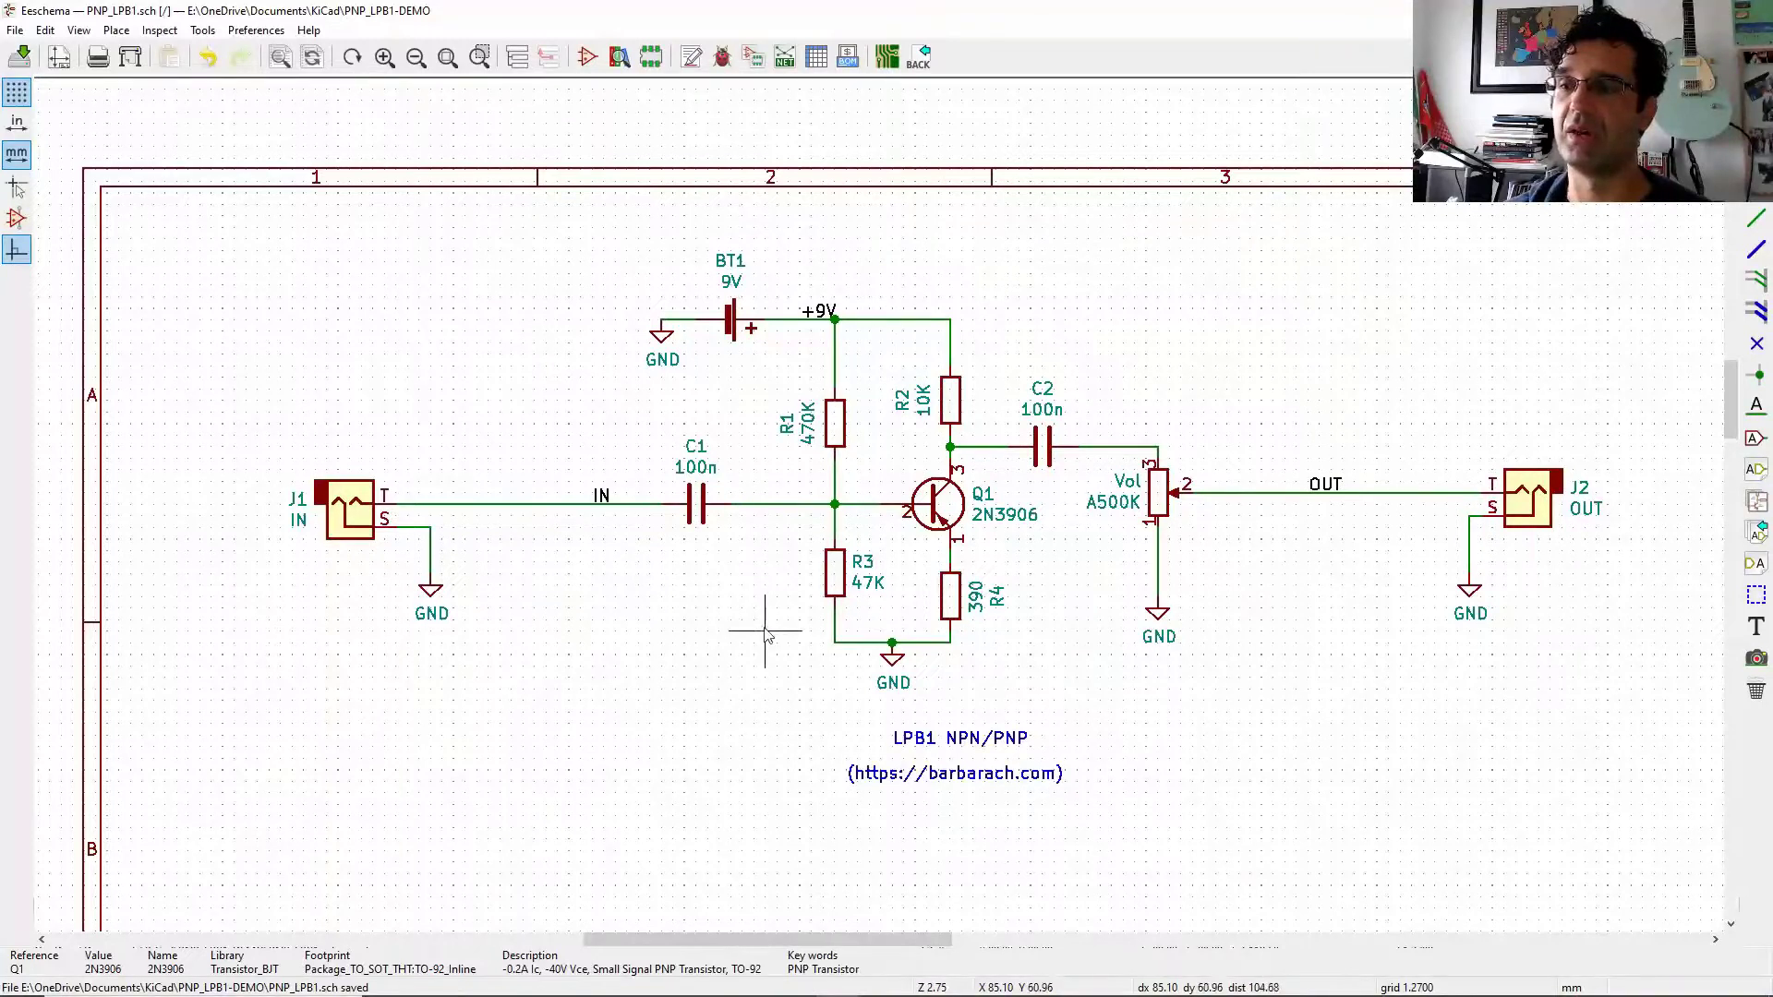
# - Swap the supply connections, moving the flipped ground symbol to the R1–R2 rail and the 9V battery branch to the R3–R4 rail
pyautogui.moveTo(603, 216); pyautogui.dragTo(788, 366)
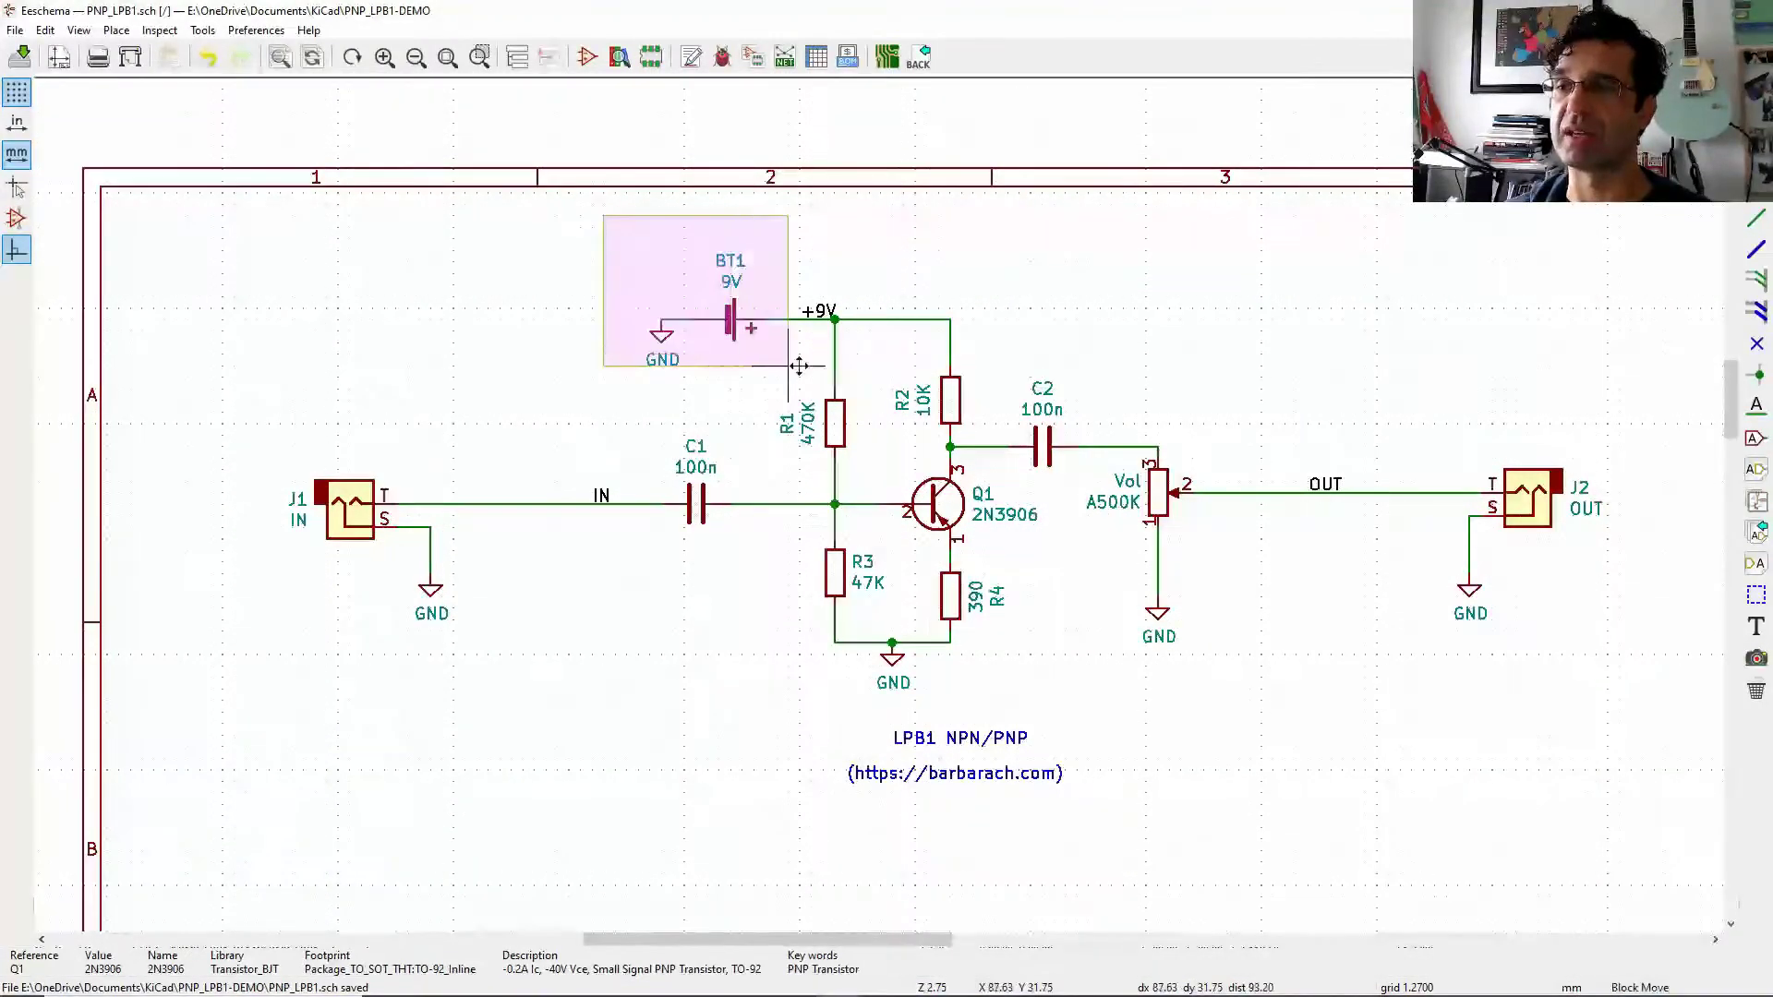
pyautogui.click(788, 746)
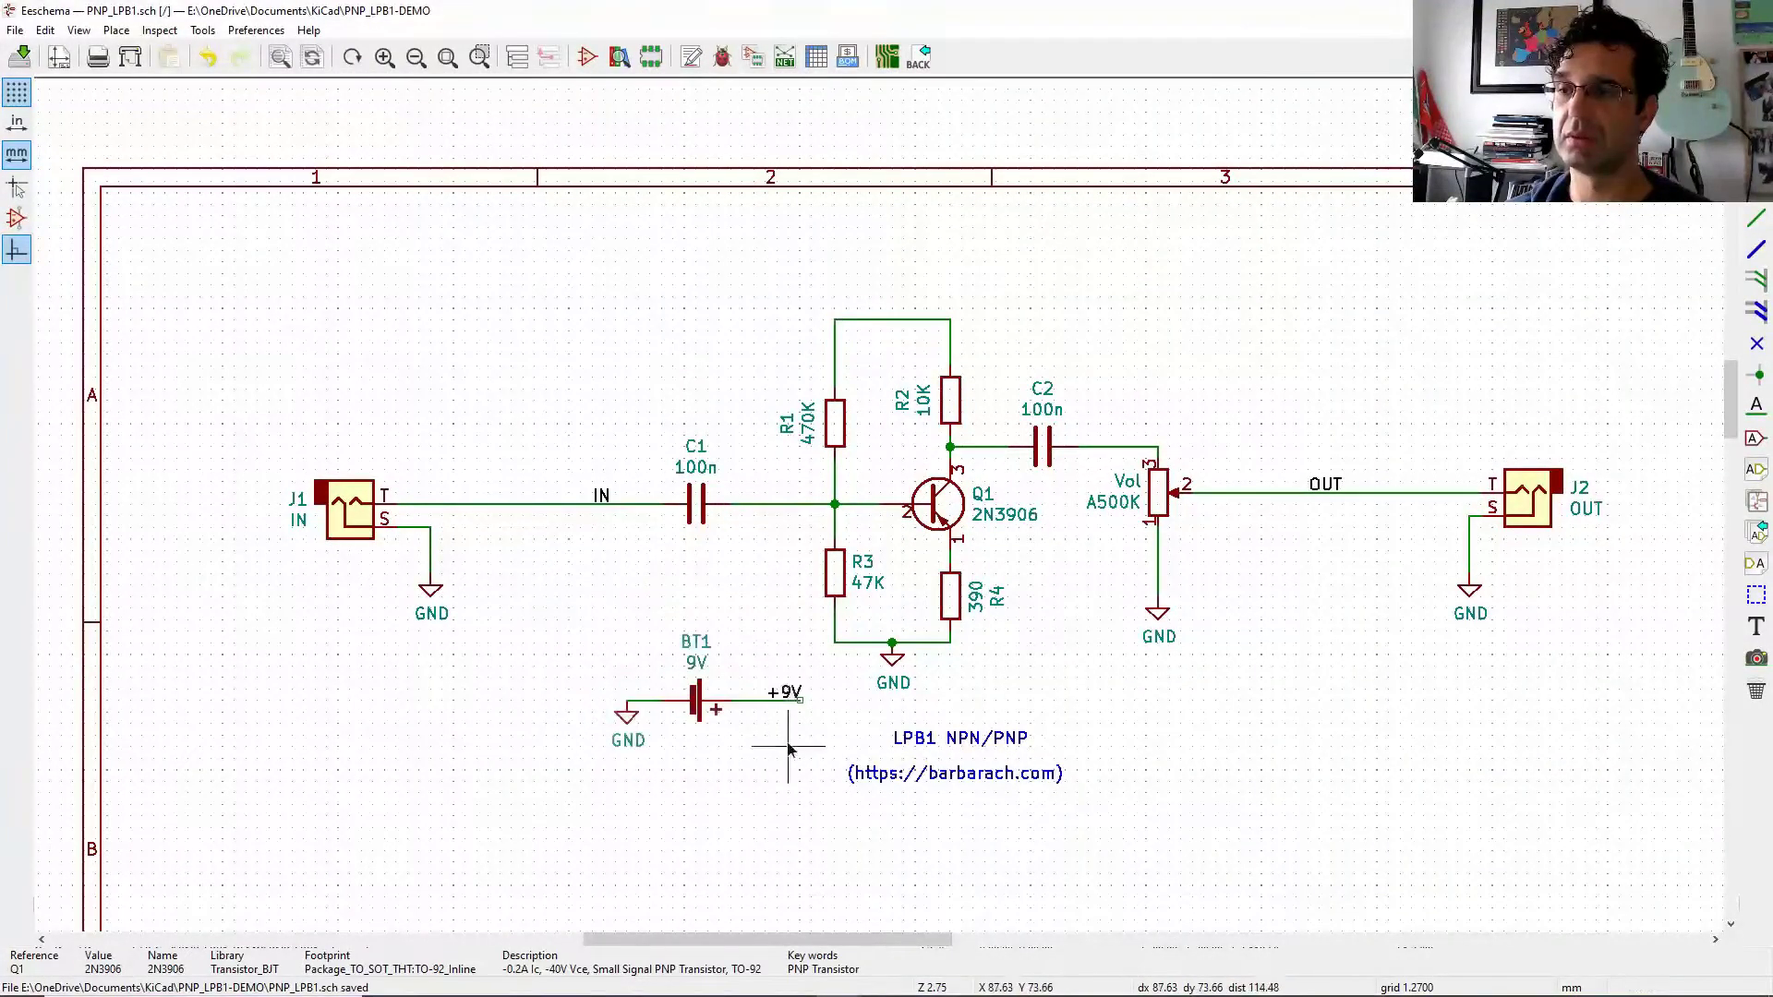
pyautogui.moveTo(970, 711); pyautogui.dragTo(857, 654)
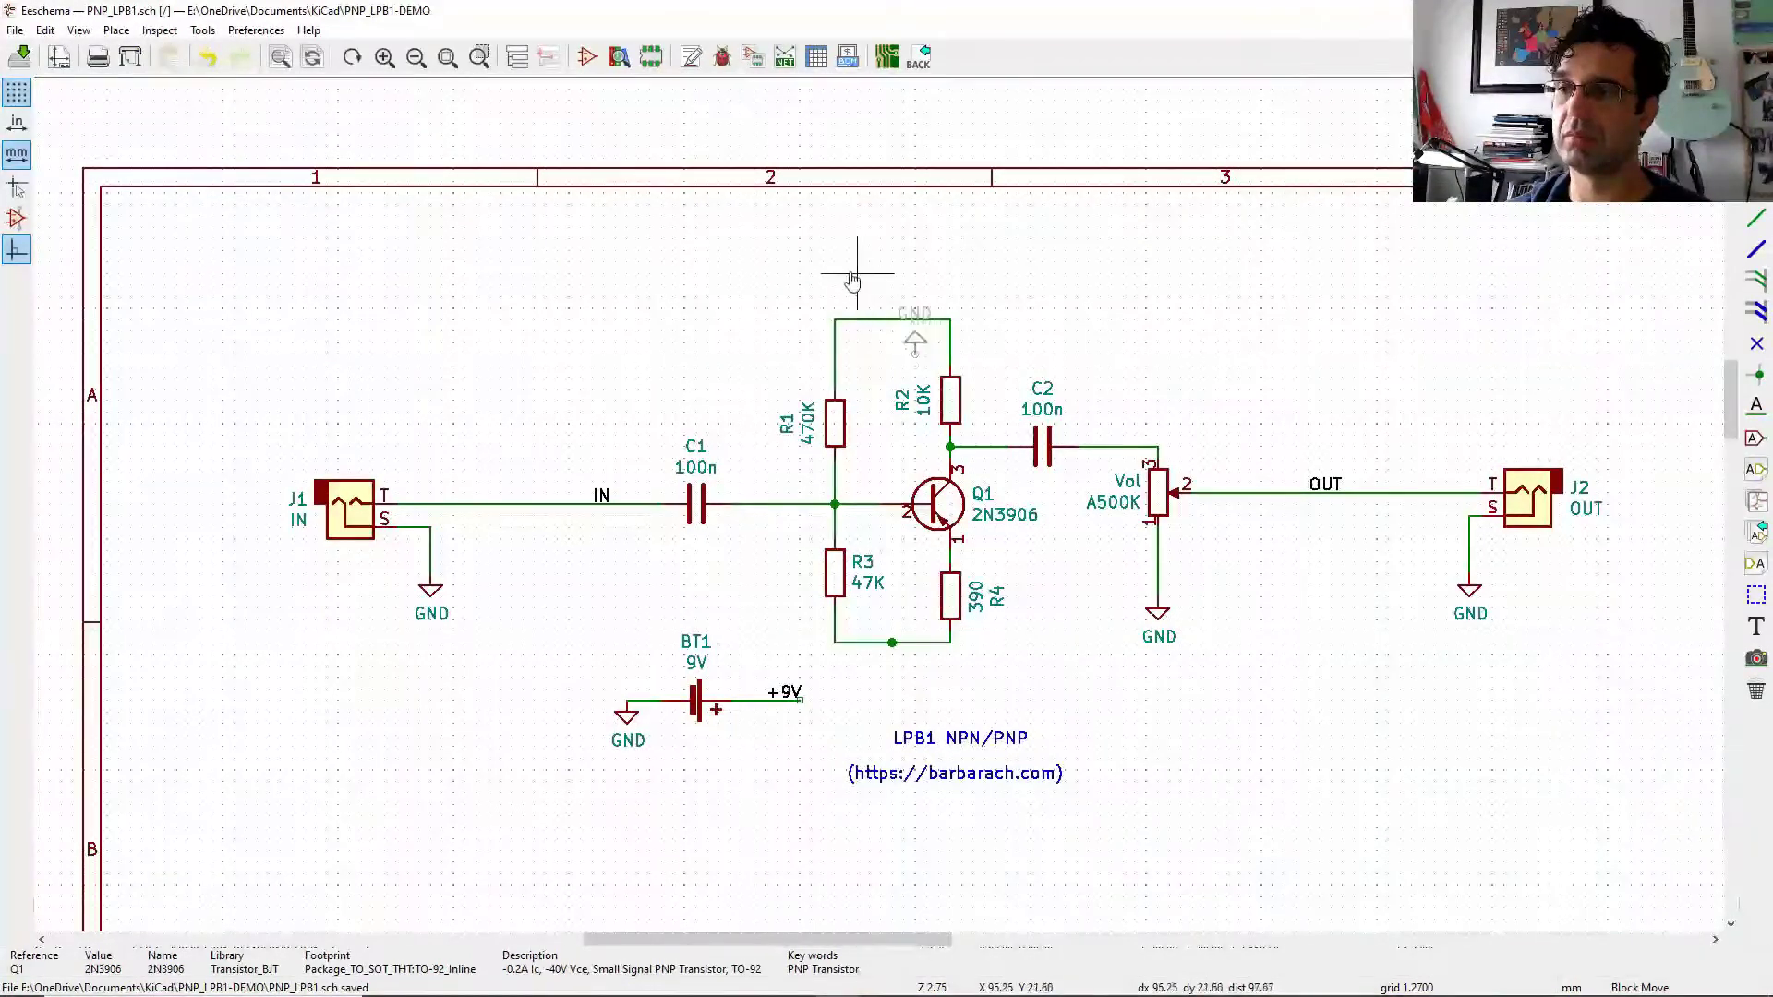
pyautogui.click(832, 242)
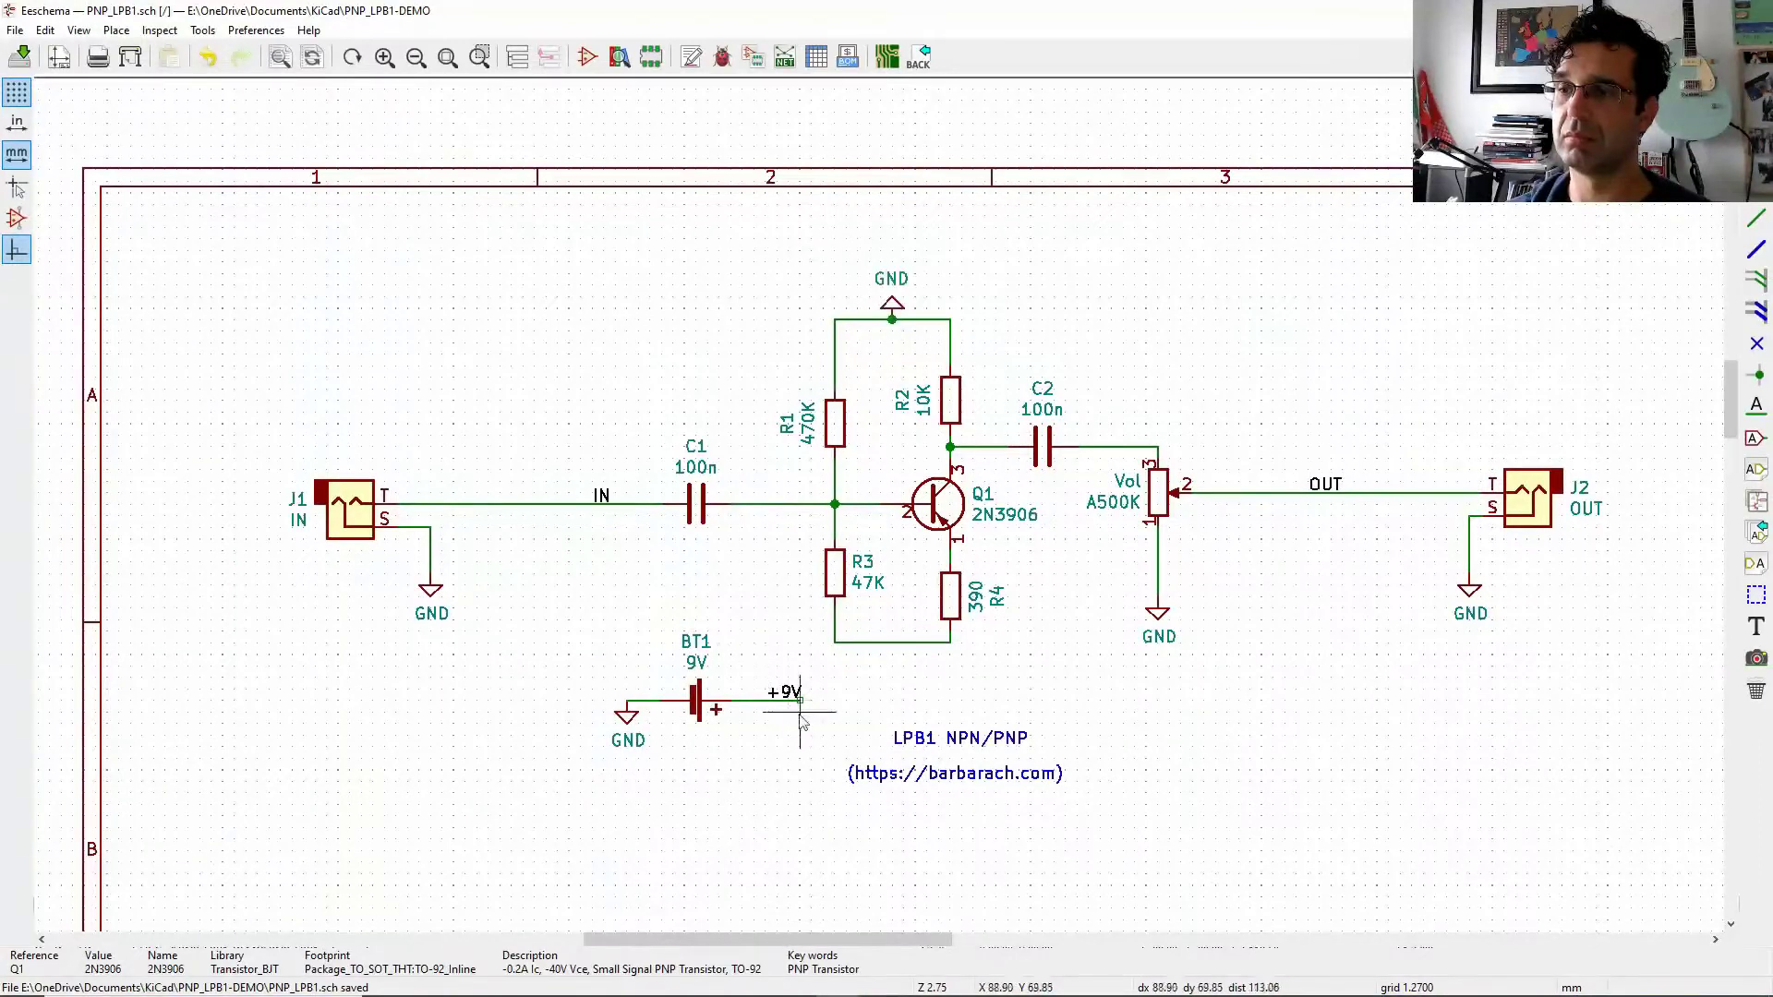
pyautogui.moveTo(814, 745); pyautogui.dragTo(596, 631)
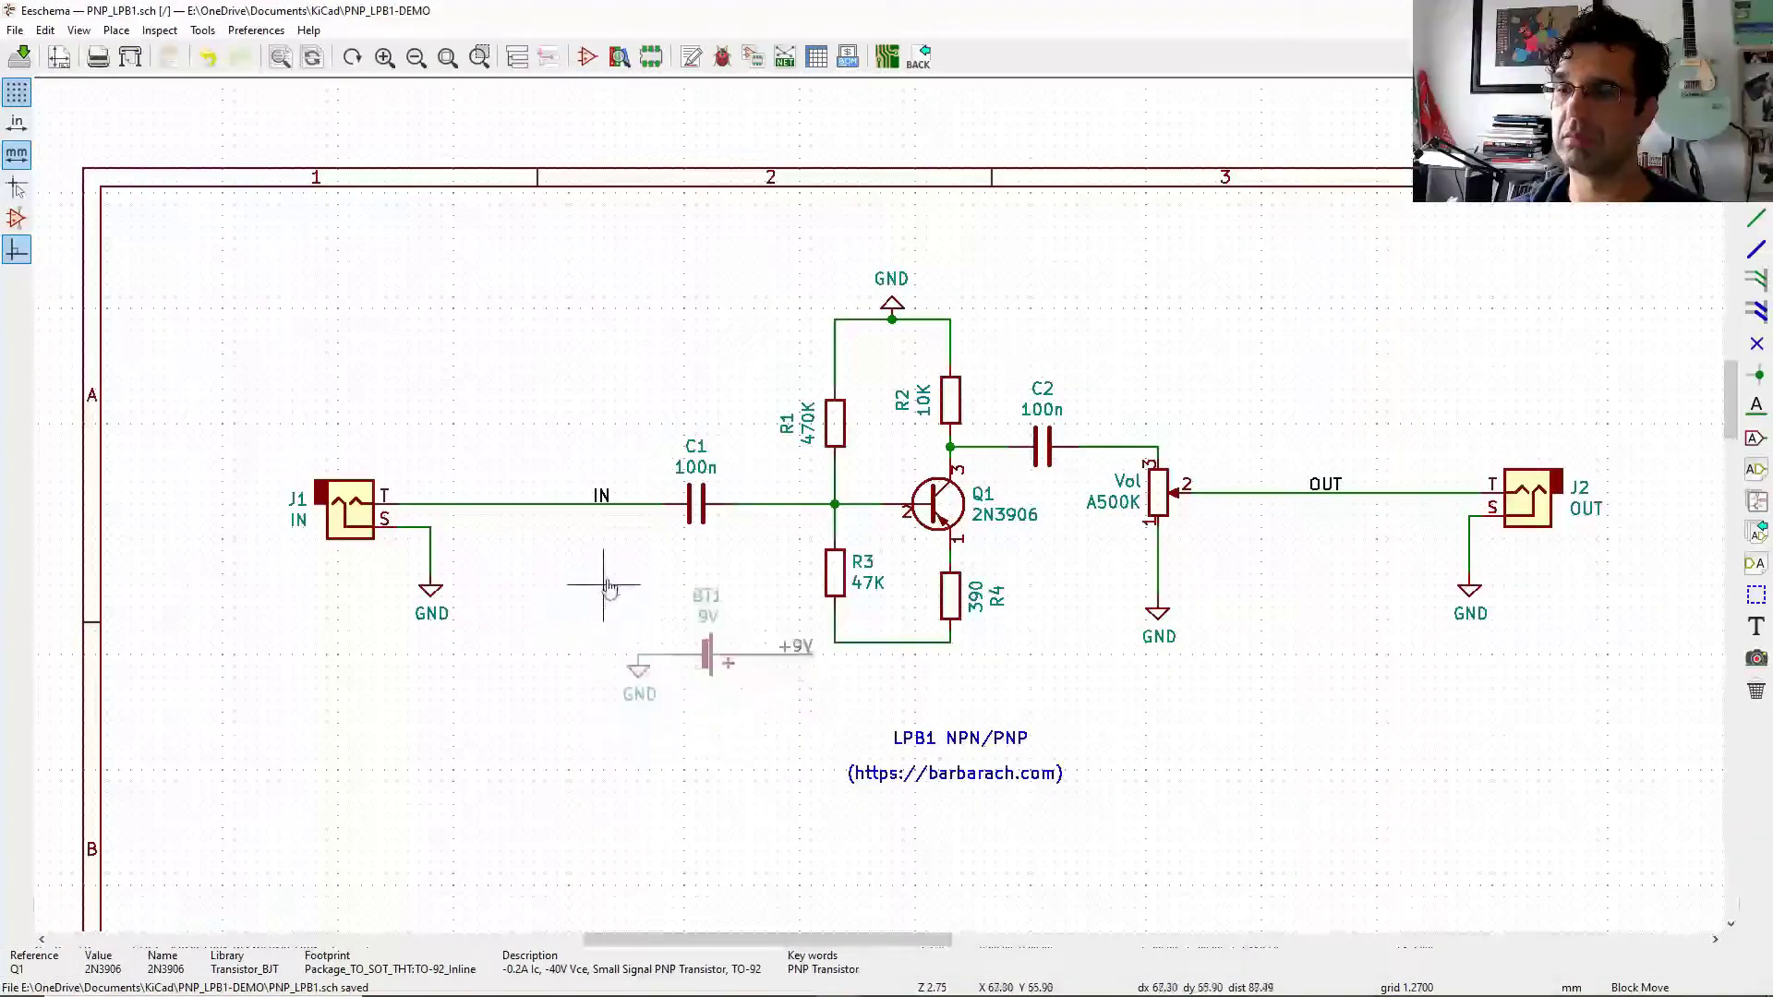
pyautogui.click(628, 576)
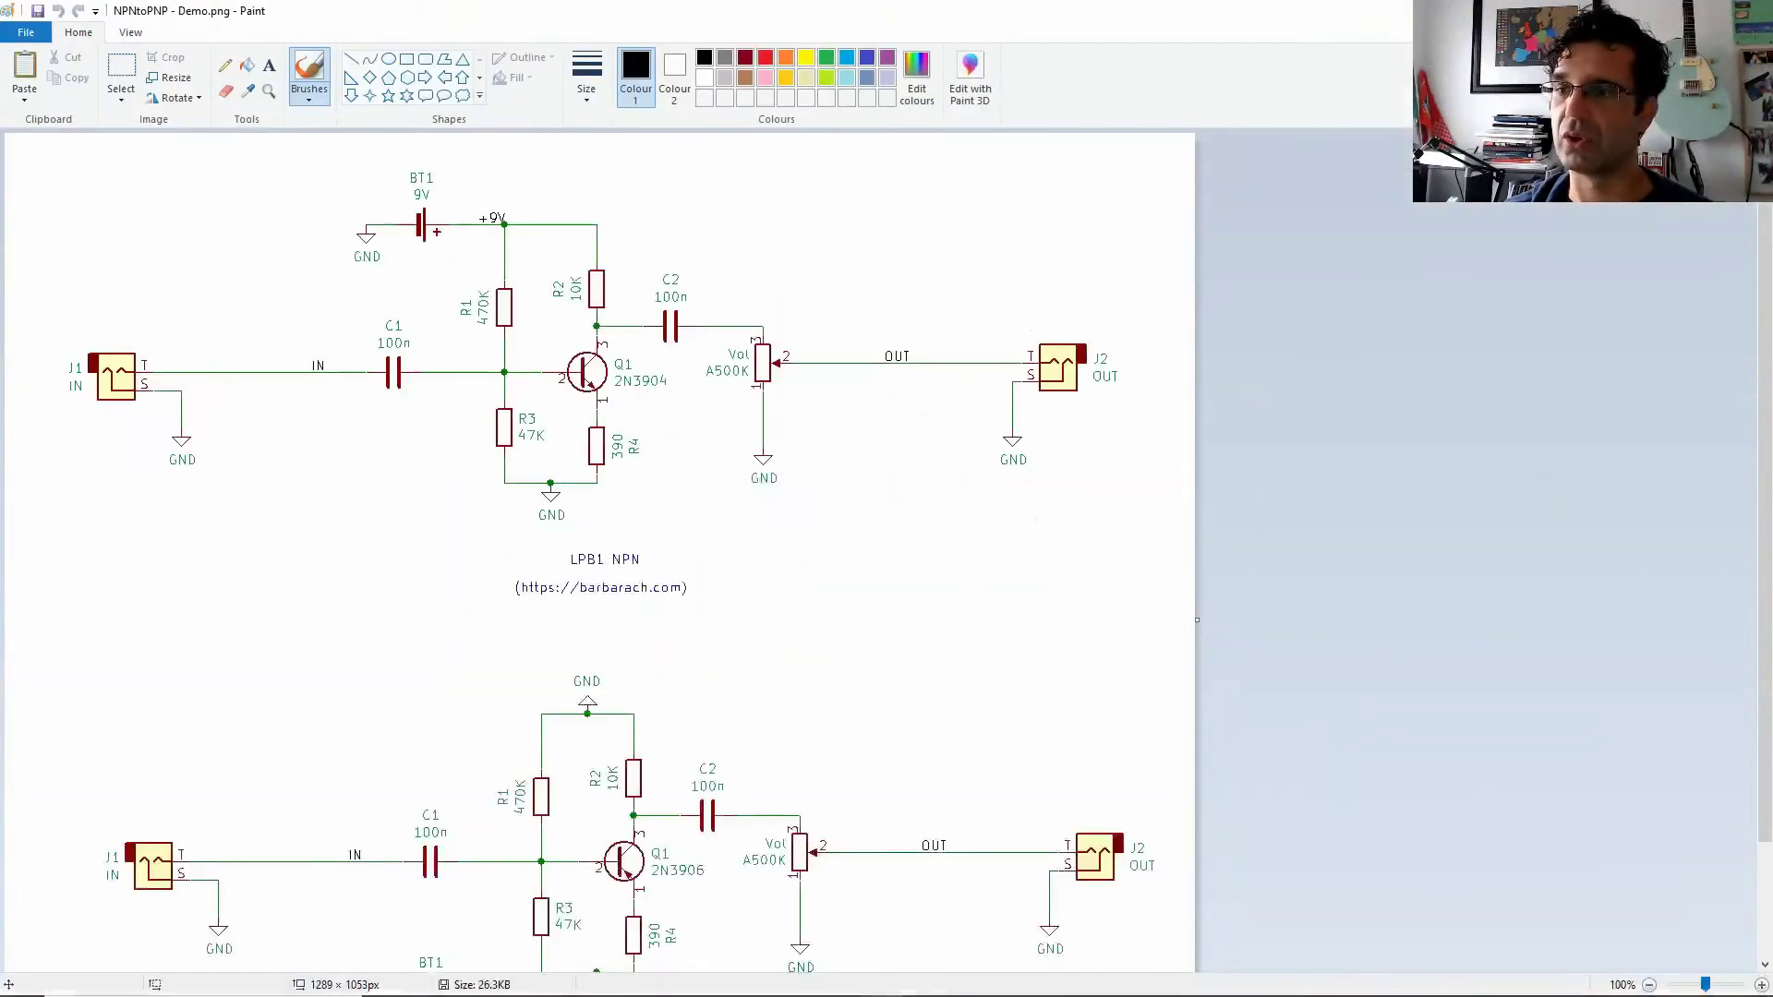
# - Compare the NPN and PNP versions of the LPB1 schematic in the NPNtoPNP - Demo.png image
pyautogui.scroll(-2, 1766, 449)
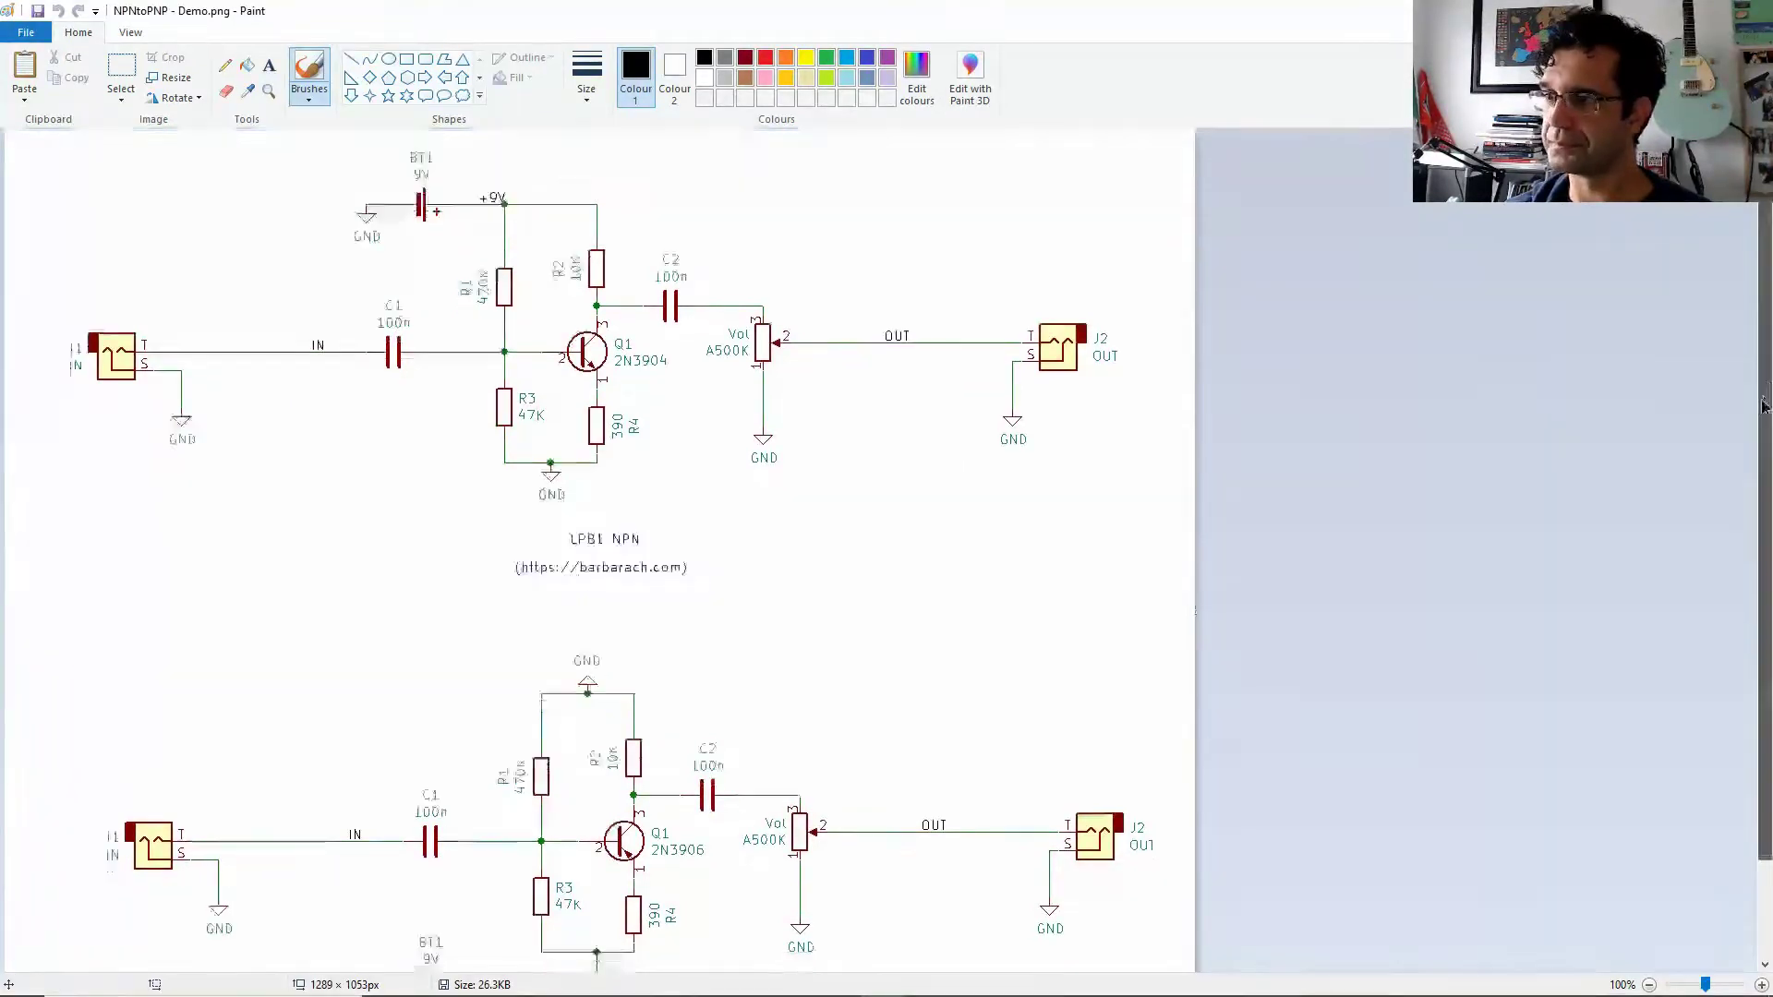
pyautogui.scroll(1, 1766, 450)
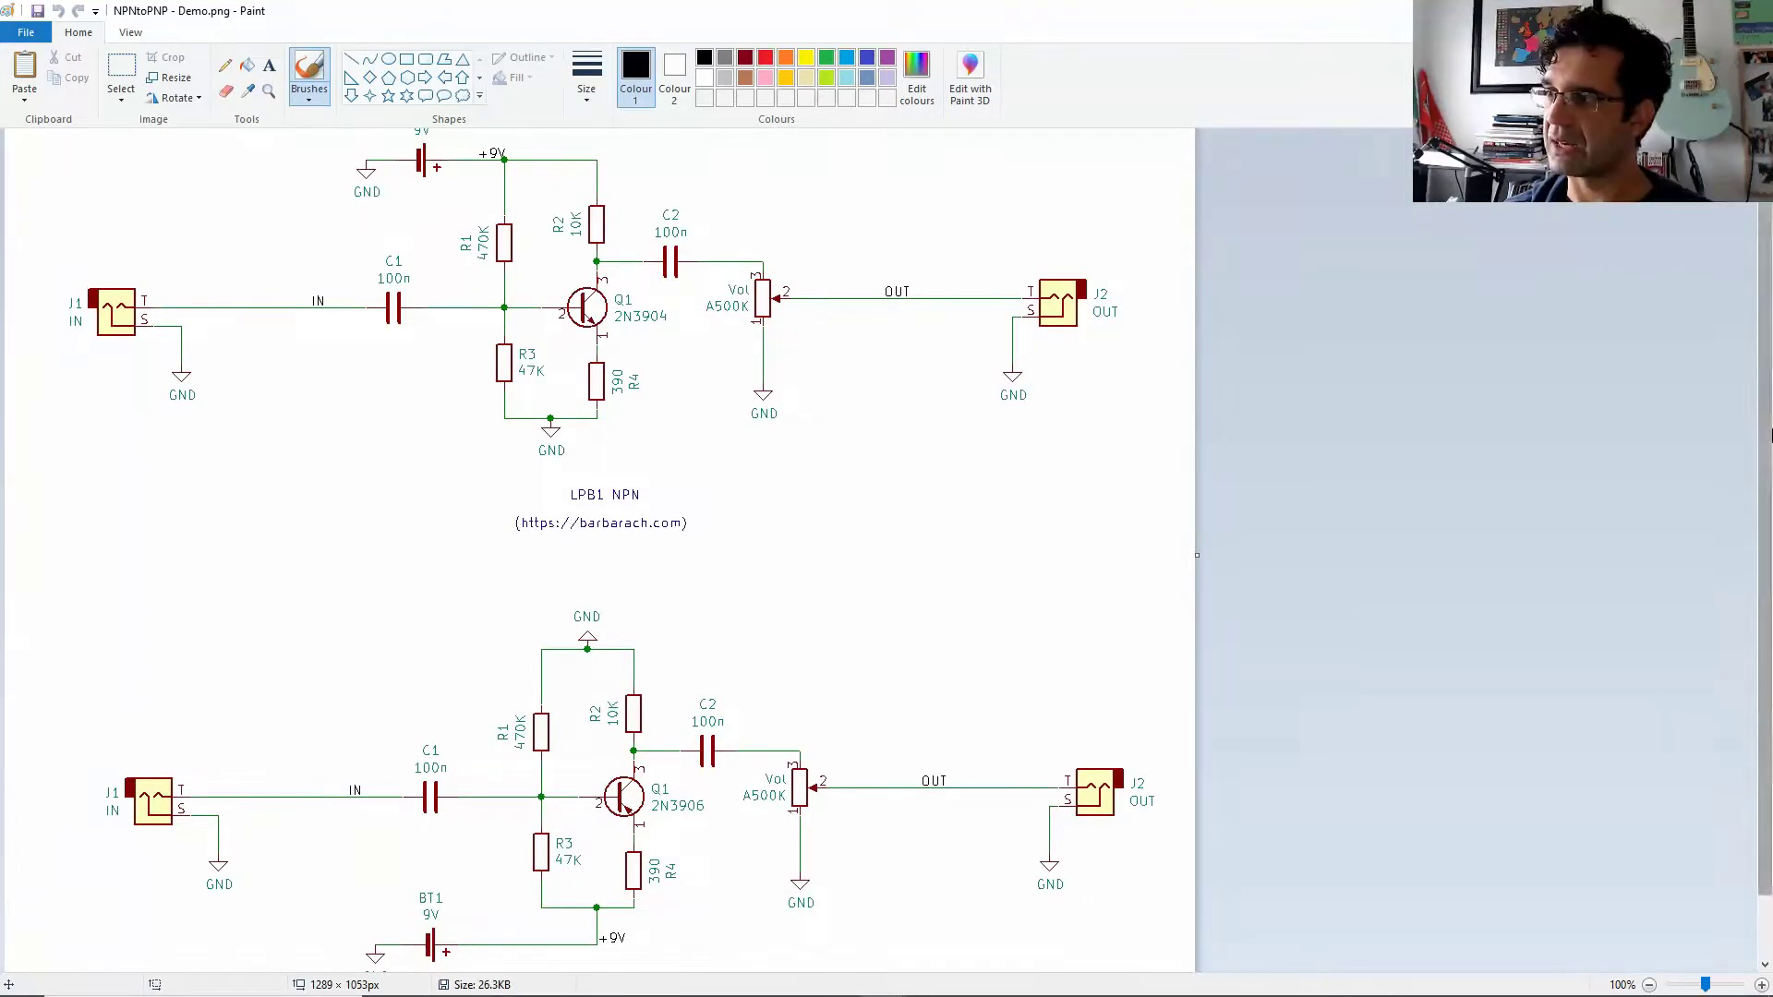
pyautogui.scroll(-1, 1768, 452)
pyautogui.moveTo(1768, 453)
pyautogui.mouseDown()
pyautogui.moveTo(1768, 481)
pyautogui.moveTo(1758, 413)
pyautogui.moveTo(1758, 439)
pyautogui.mouseUp()
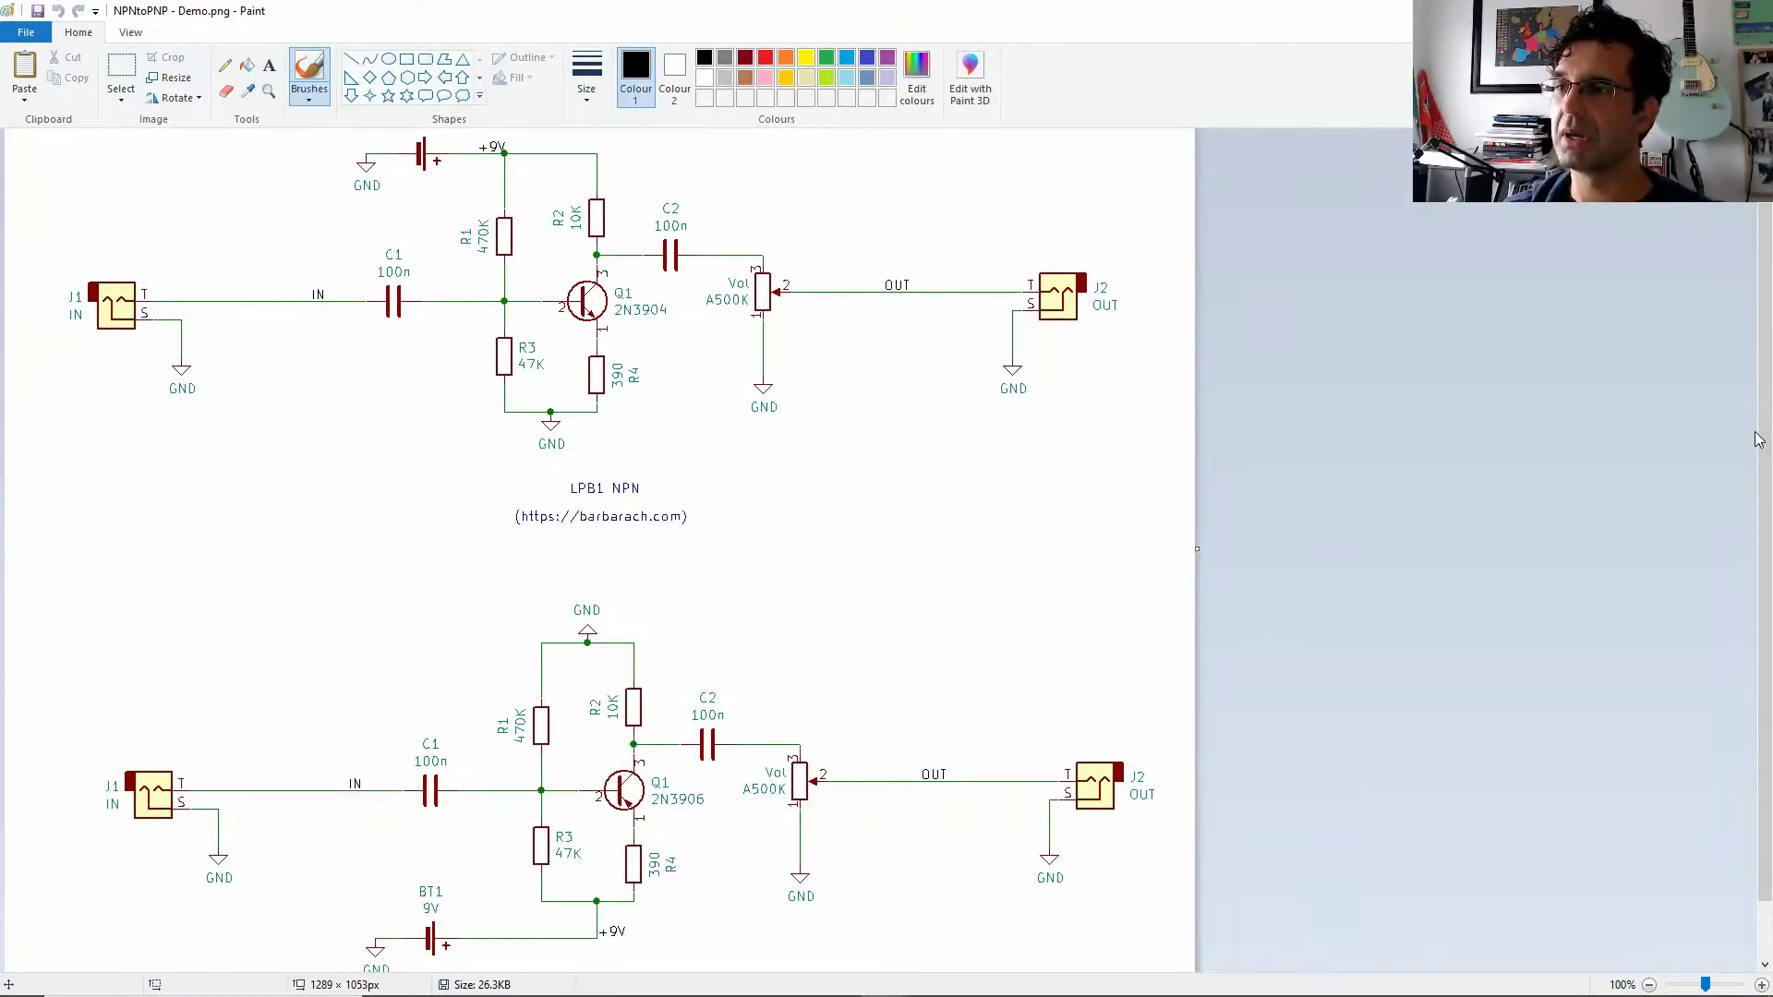
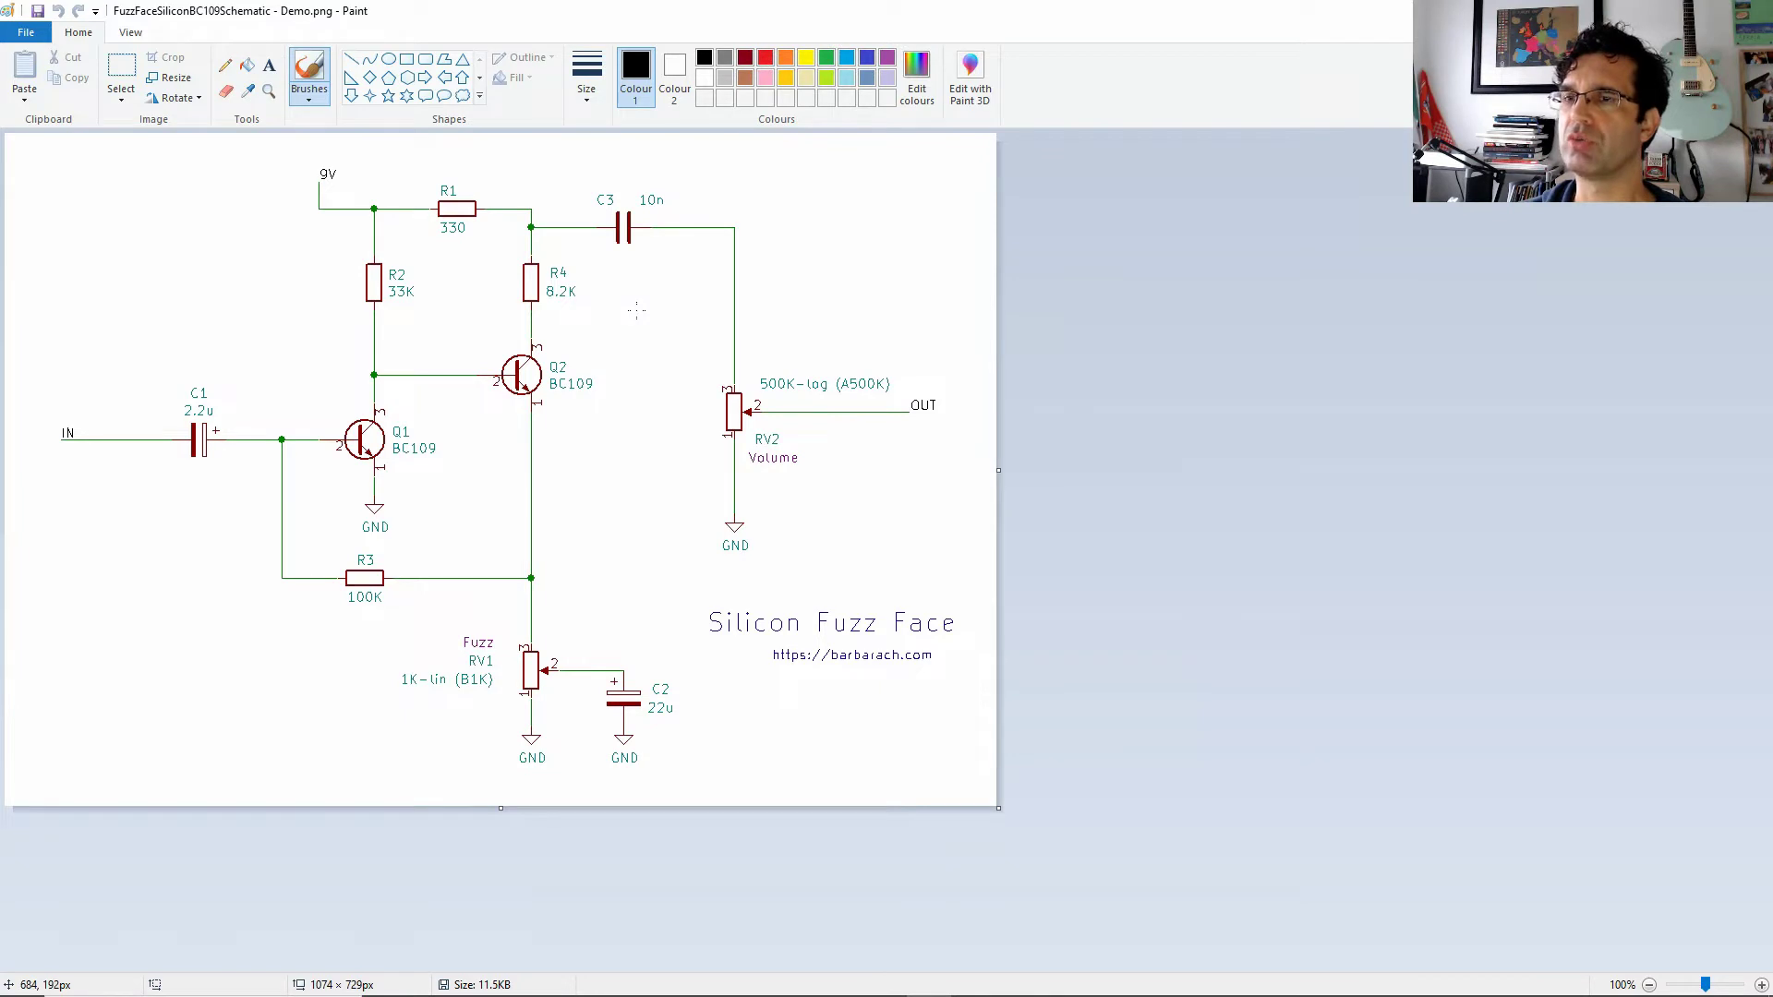
# - Draw a red circle about 114 px across, centred on capacitor C2 in the Silicon Fuzz Face schematic
pyautogui.click(406, 58)
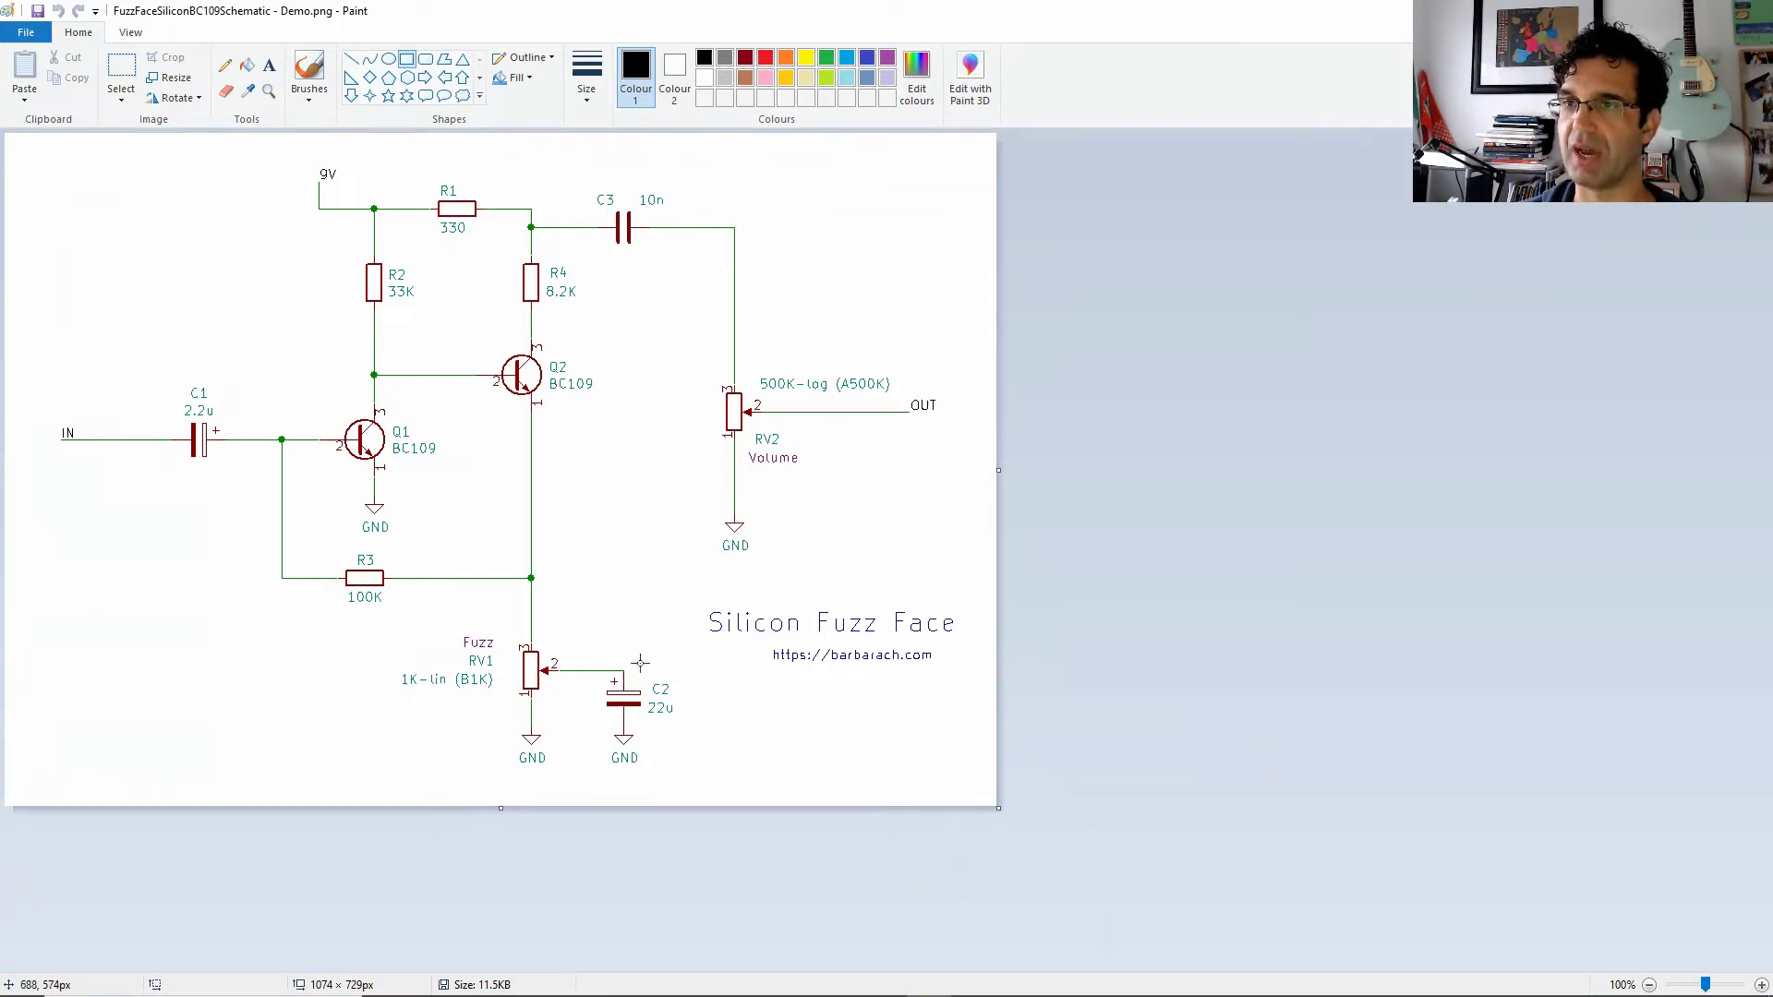
pyautogui.click(389, 58)
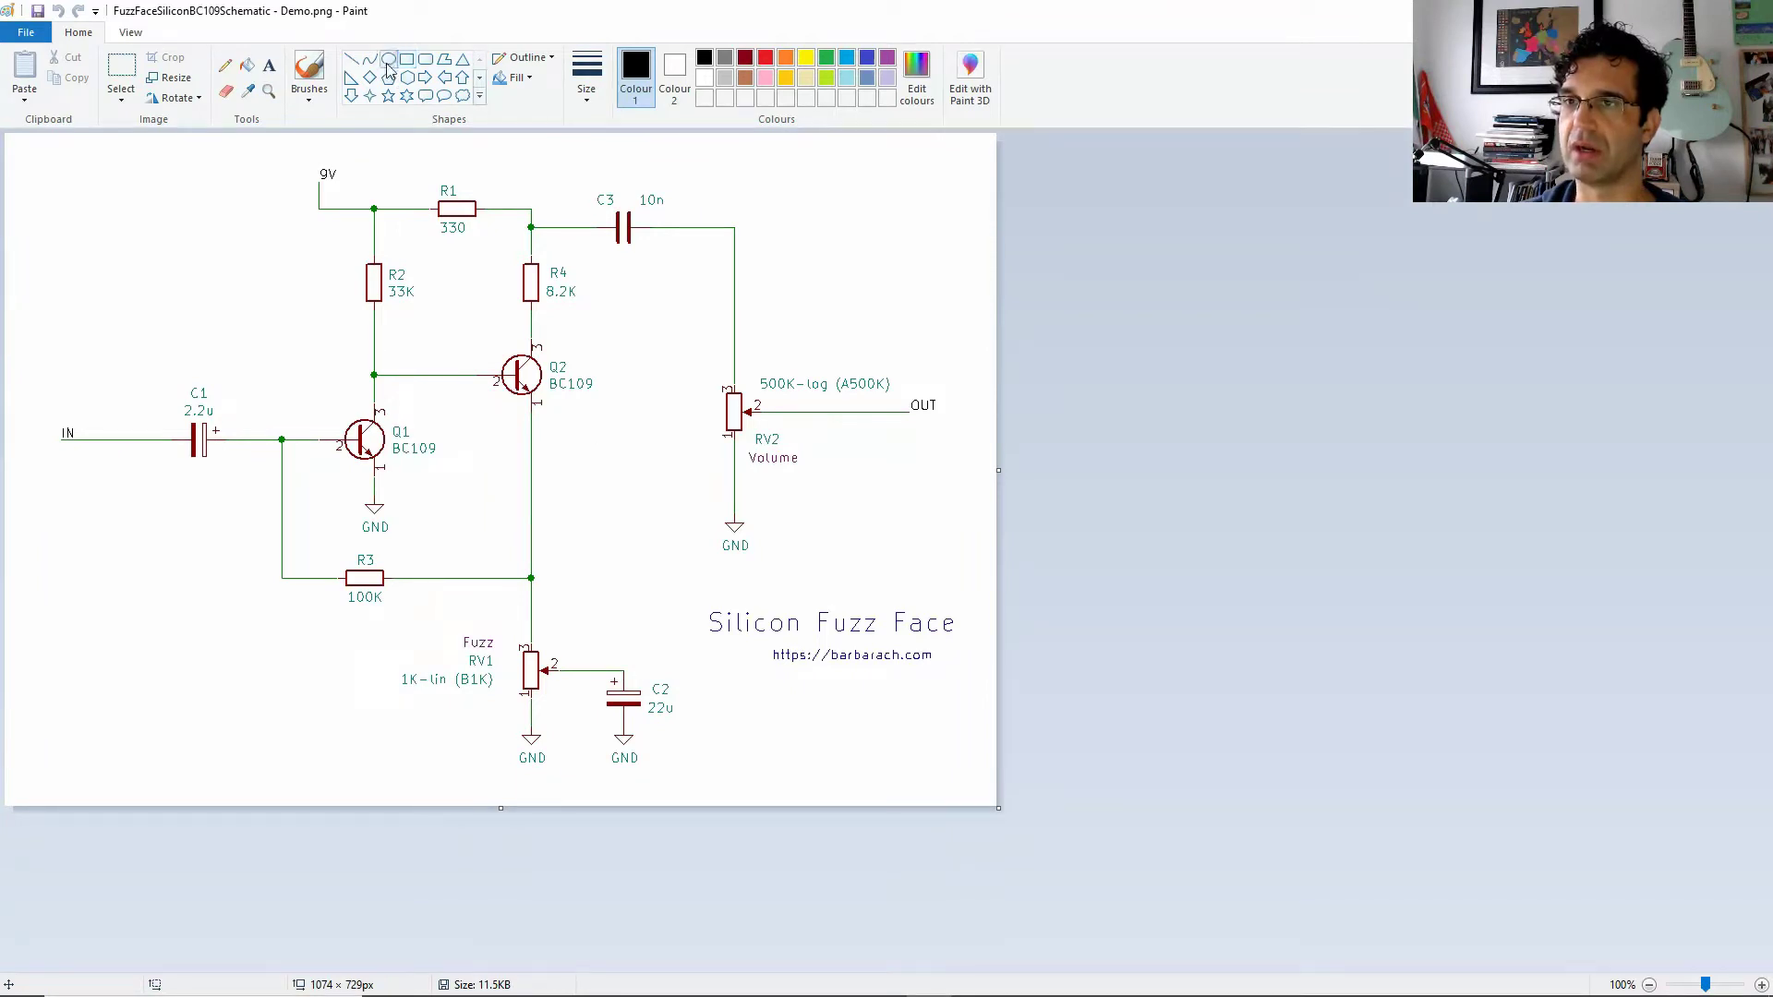
pyautogui.moveTo(588, 636); pyautogui.dragTo(705, 728)
pyautogui.click(764, 60)
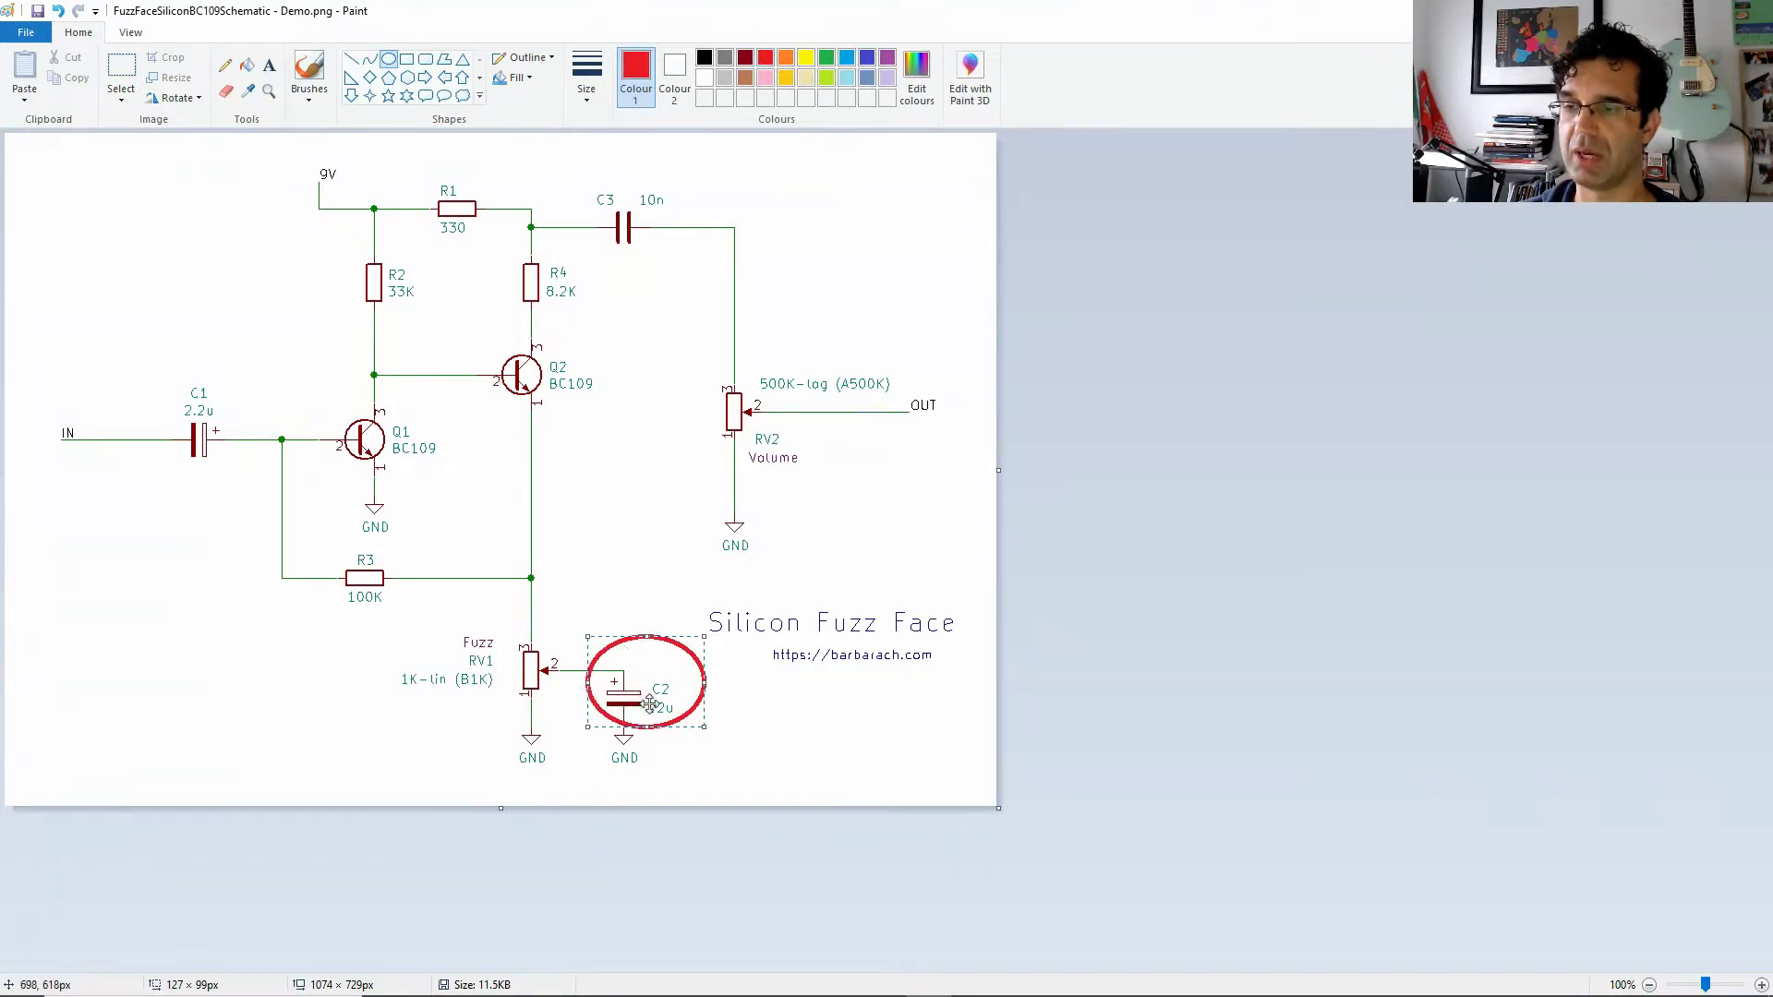
pyautogui.moveTo(657, 665); pyautogui.dragTo(634, 666)
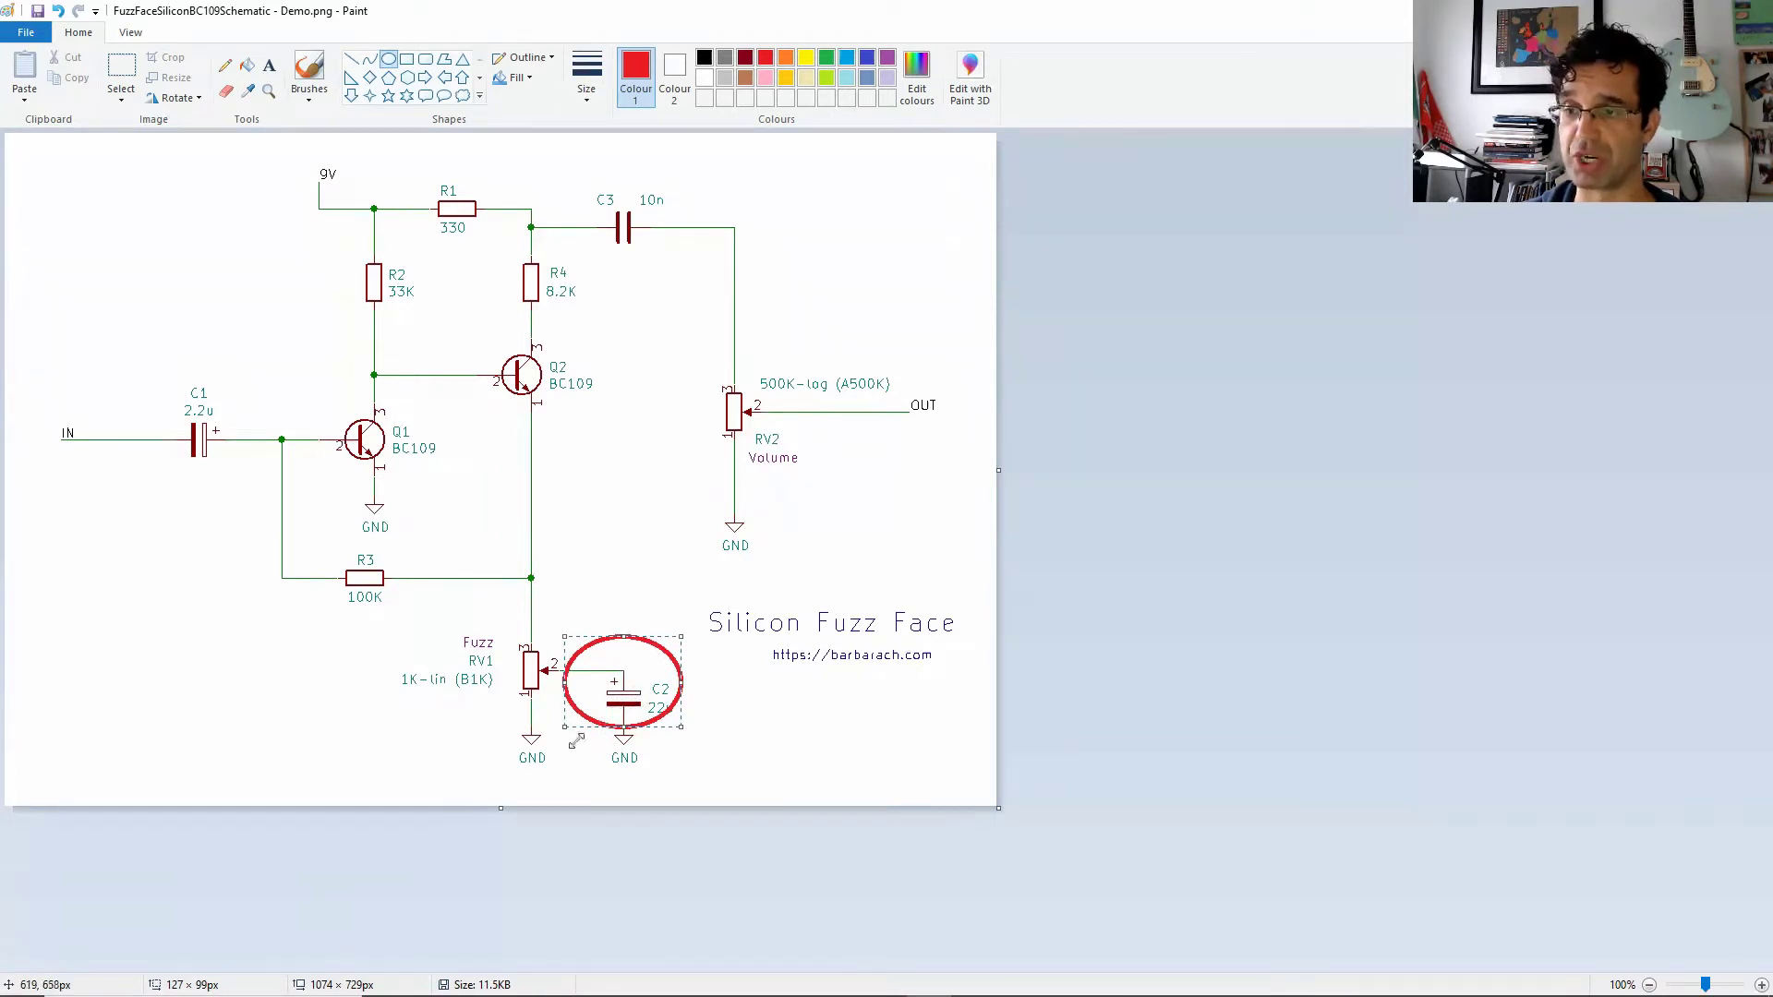
pyautogui.moveTo(565, 728); pyautogui.dragTo(595, 691)
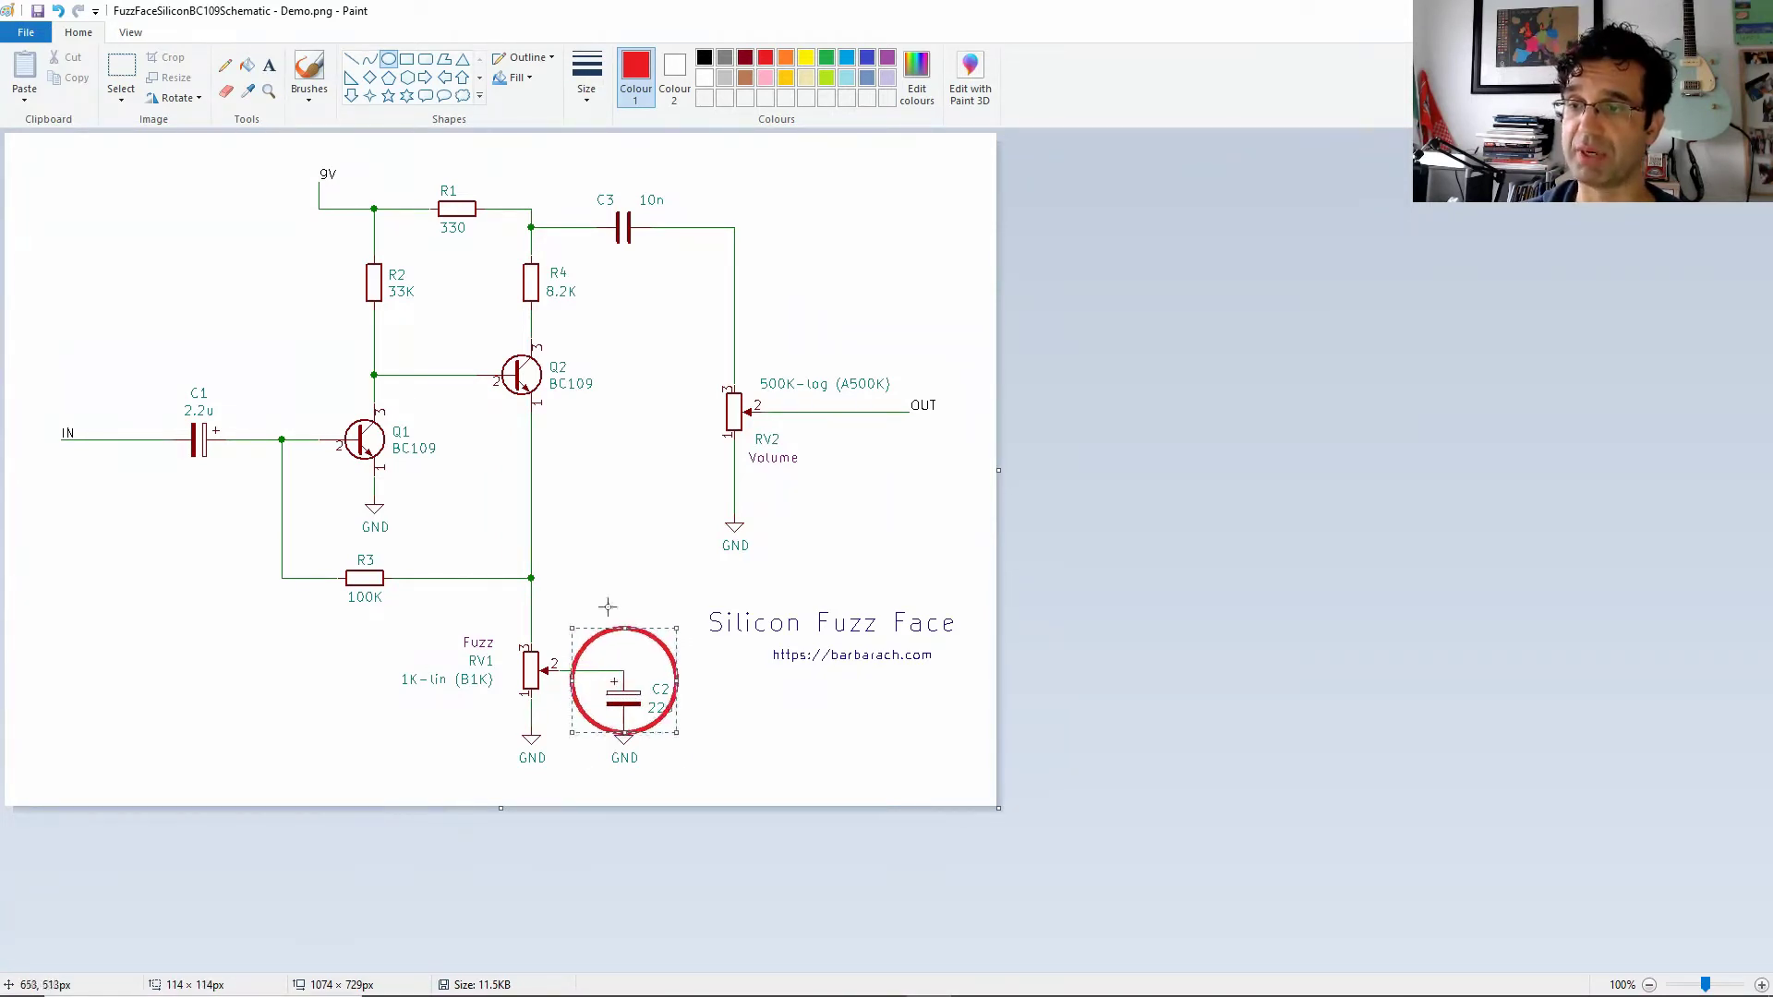
pyautogui.click(605, 605)
# - Draw blue rectangles around the two GND symbols below RV1 and C2, about 178 × 68 px, and the one below Q1, about 88 × 58 px
pyautogui.click(406, 58)
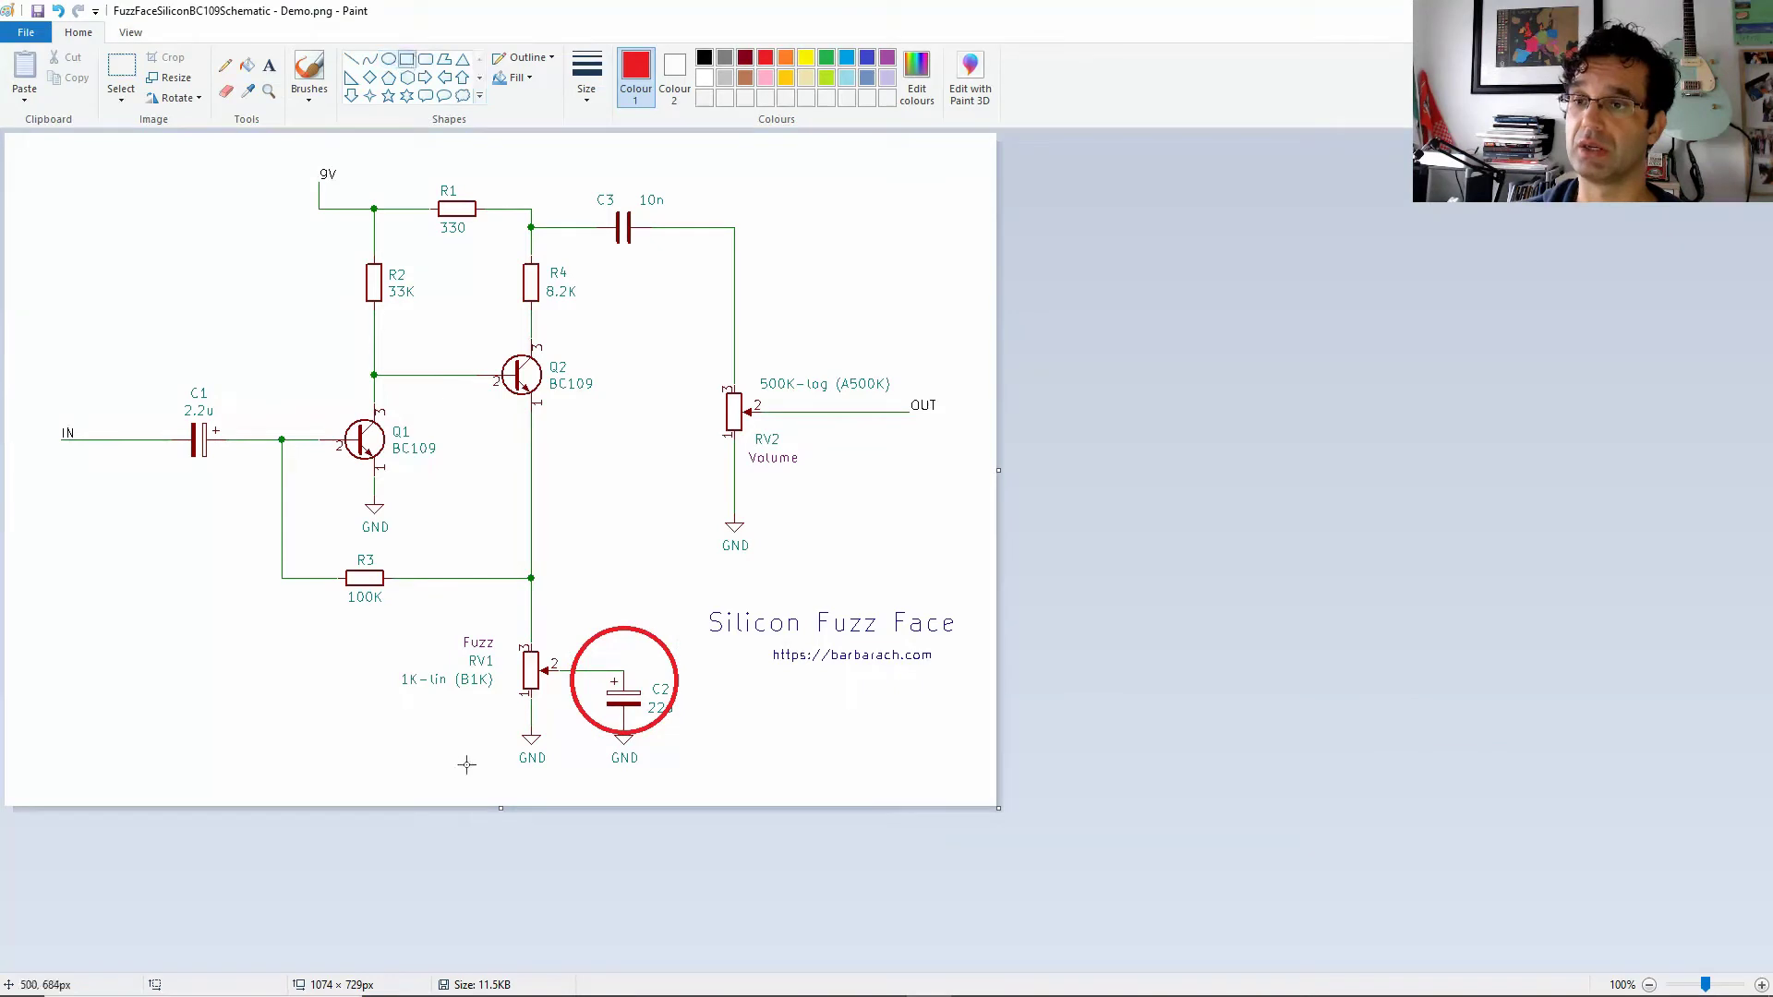
pyautogui.moveTo(483, 723); pyautogui.dragTo(646, 783)
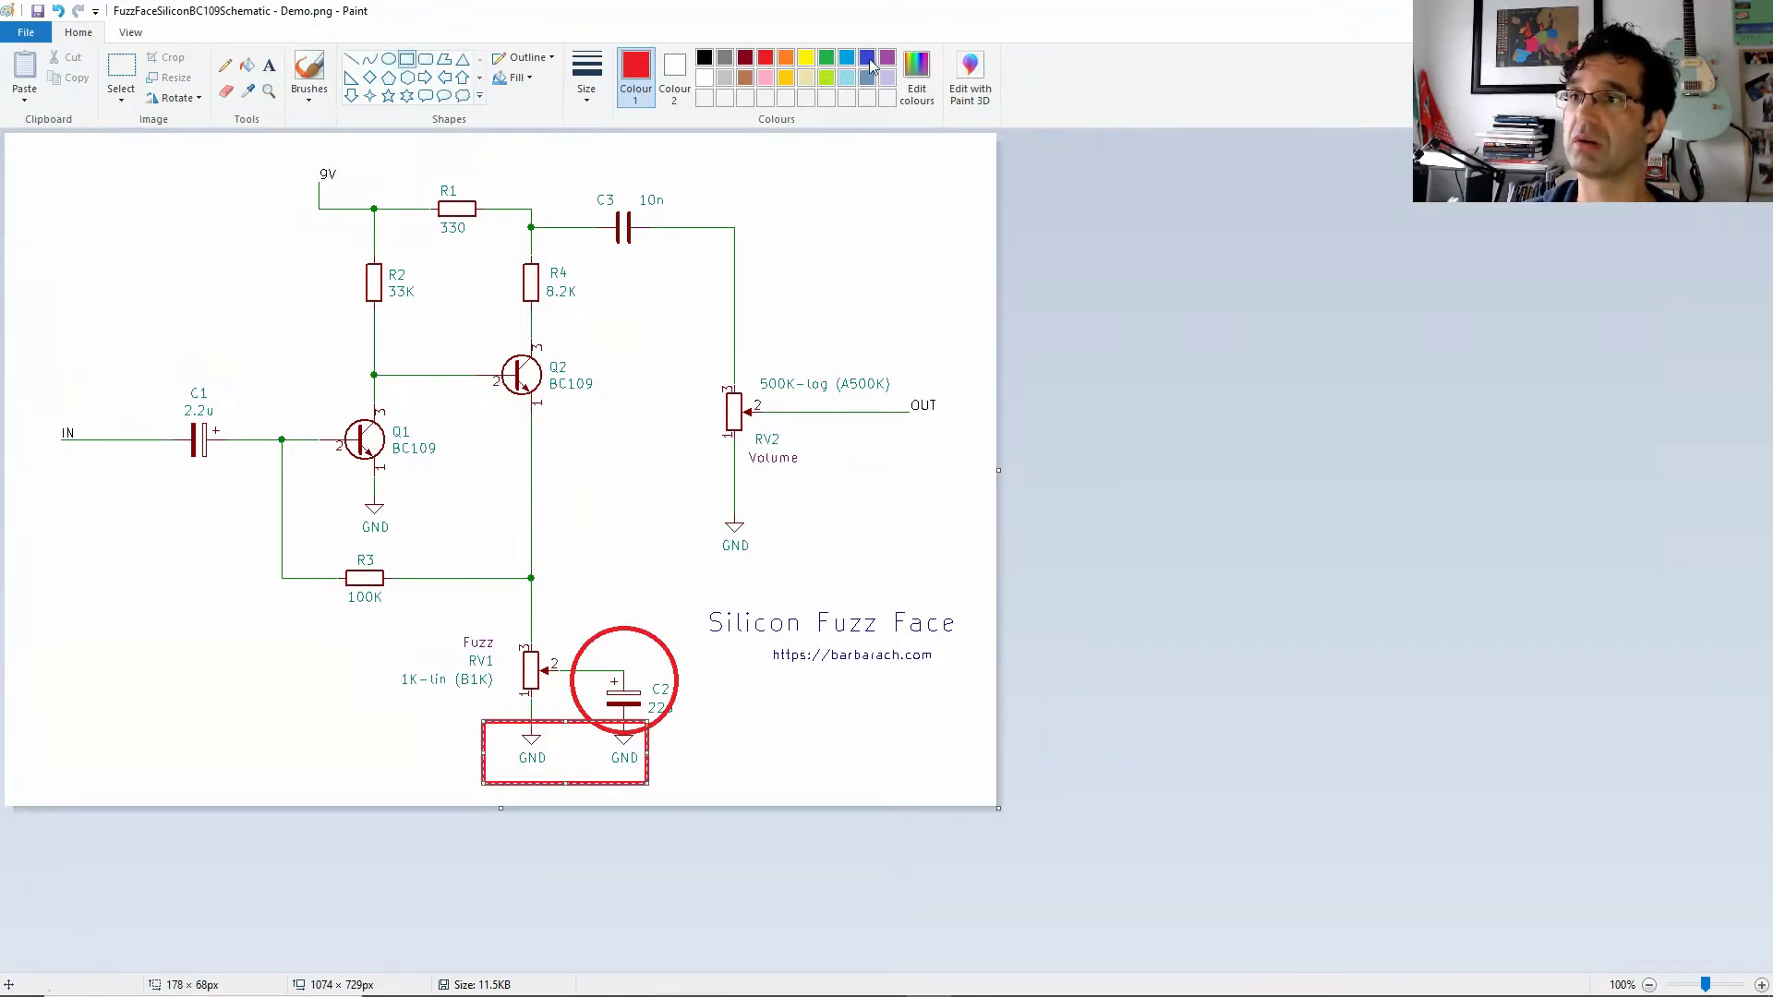
pyautogui.moveTo(333, 491); pyautogui.dragTo(415, 545)
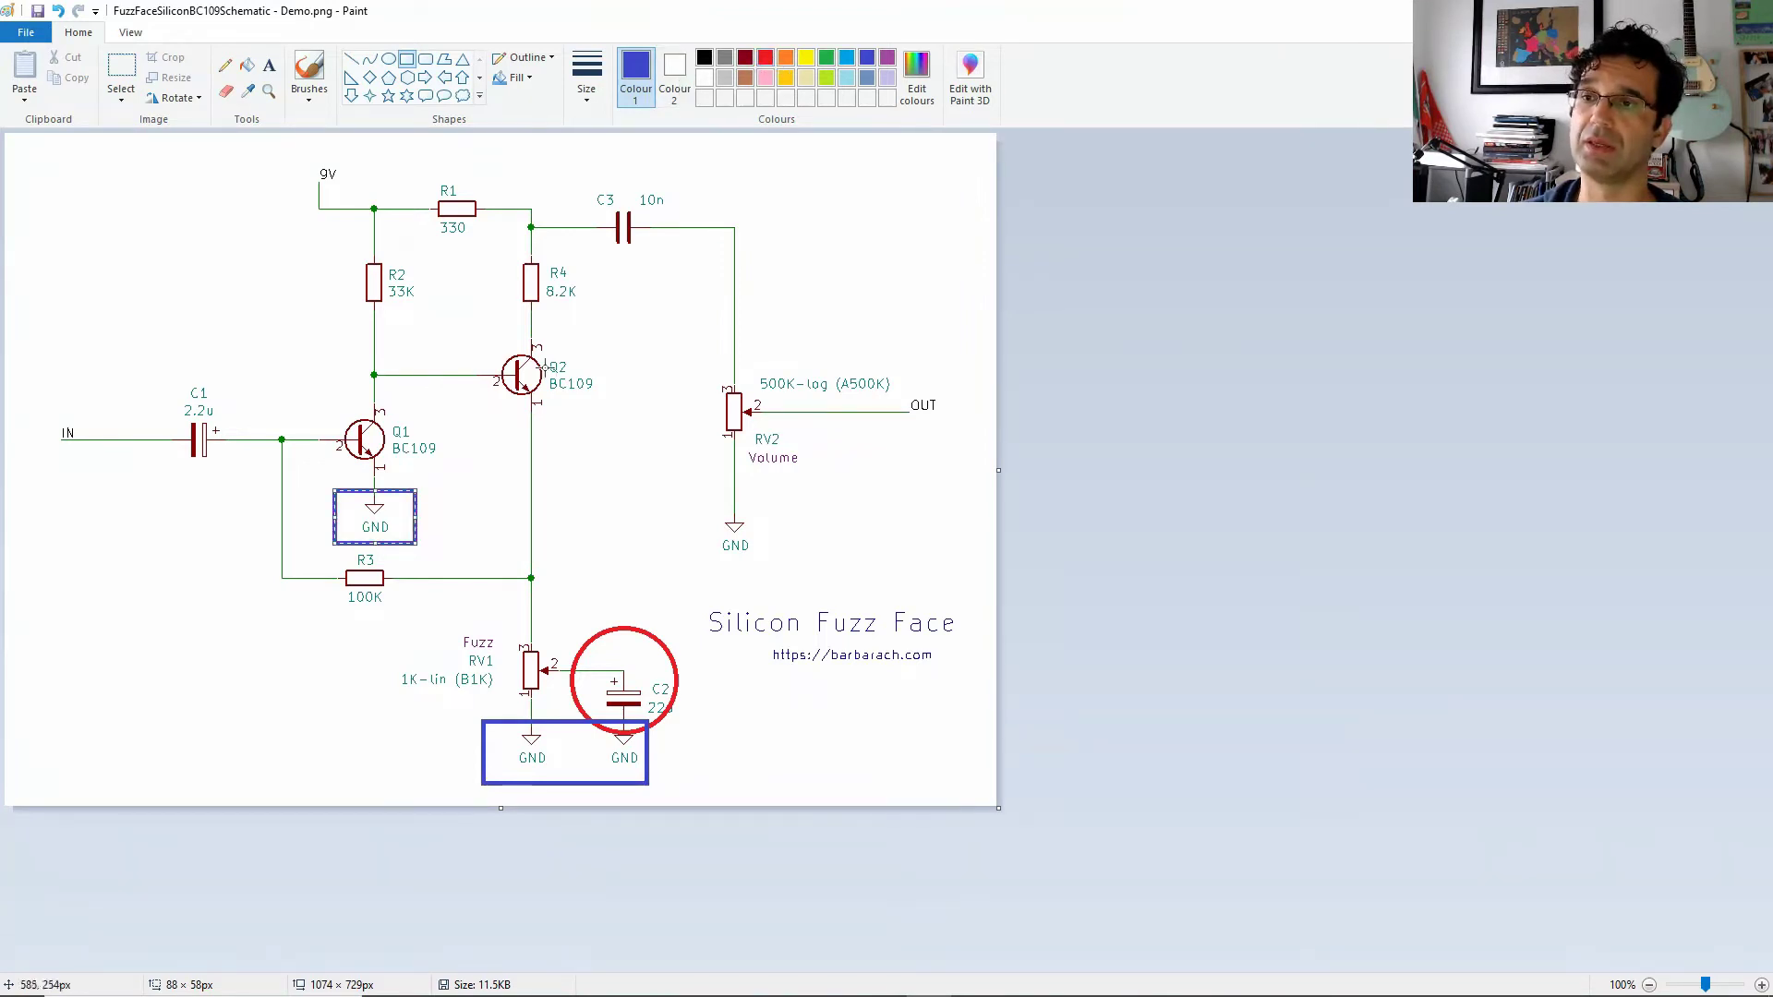
# - Draw a green rectangle about 124 × 89 px around the 9V supply connection and its junction with R1 and R2
pyautogui.moveTo(290, 151); pyautogui.dragTo(405, 233)
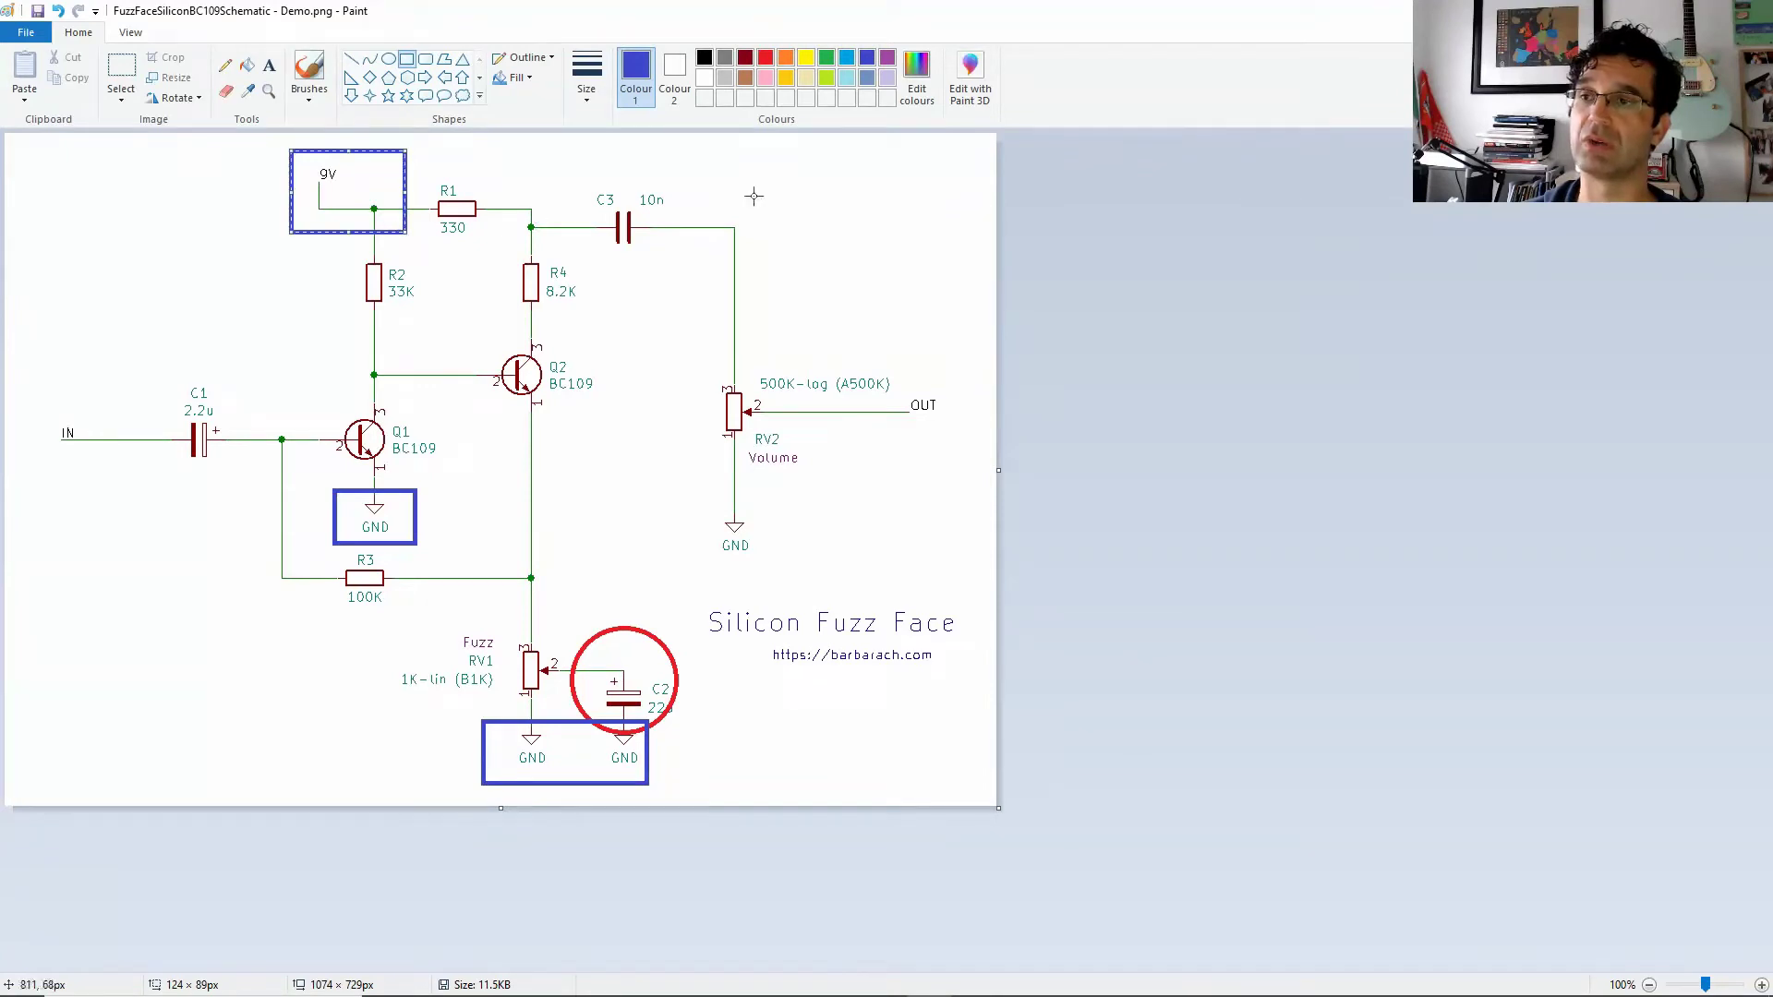
pyautogui.click(825, 59)
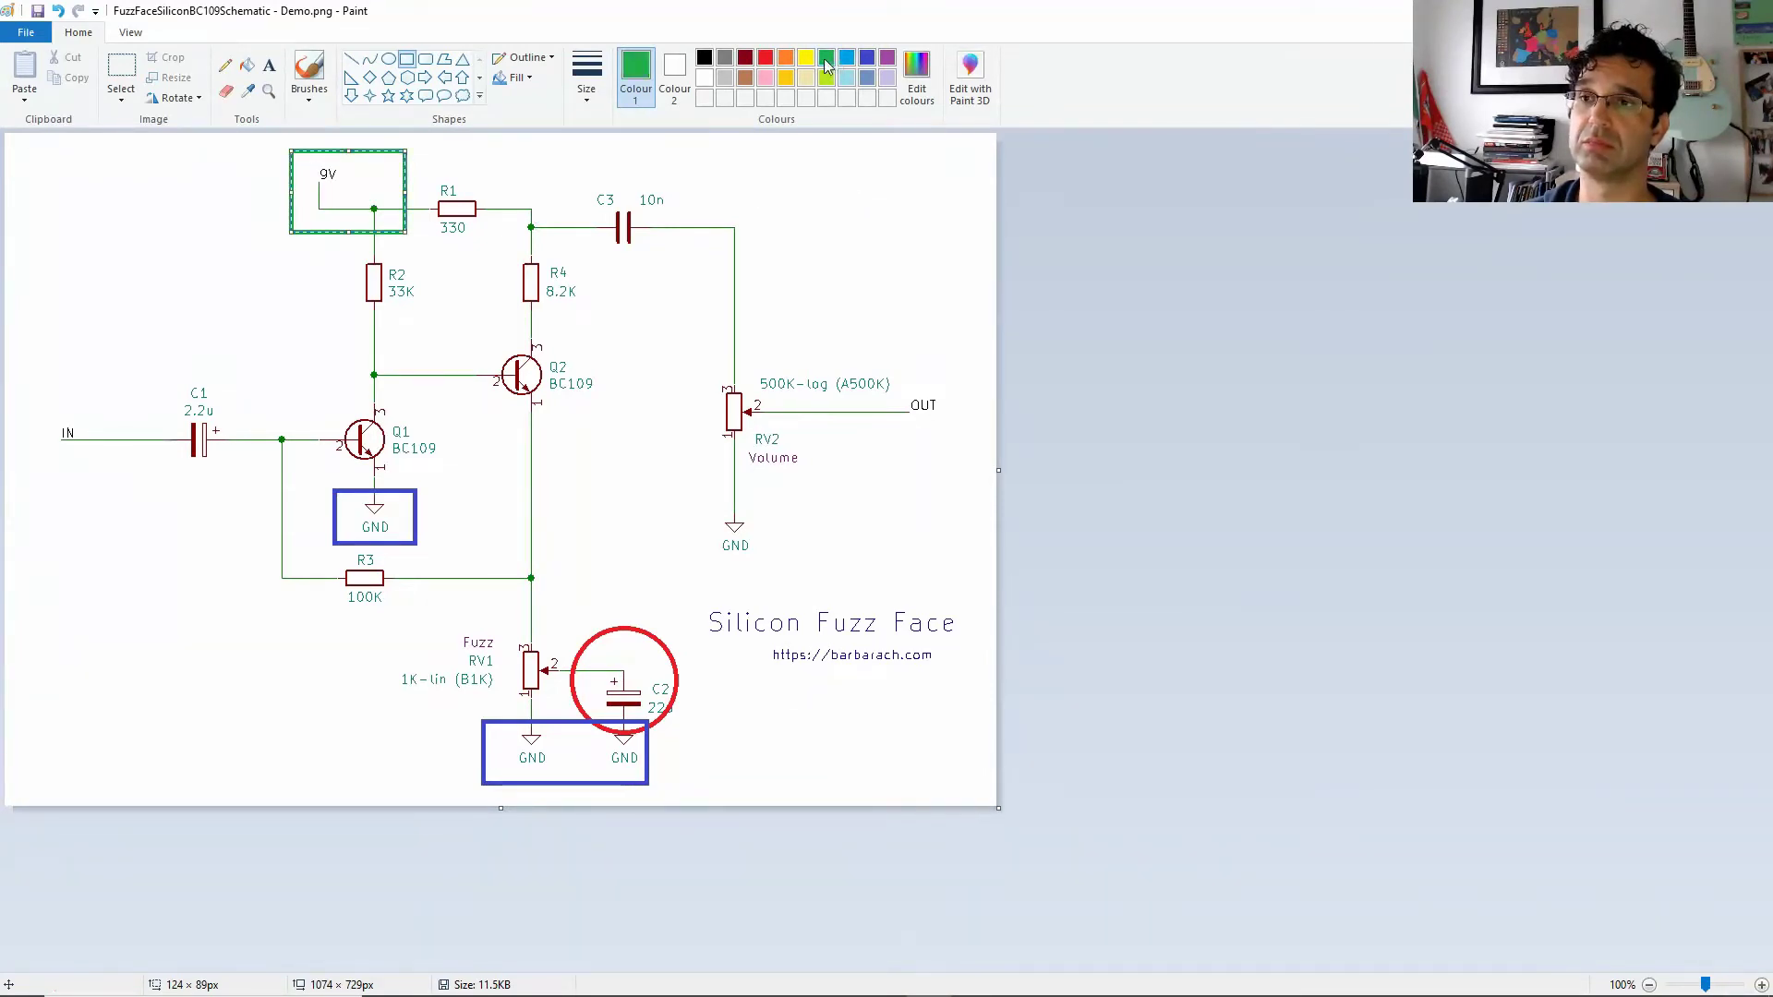
pyautogui.click(800, 294)
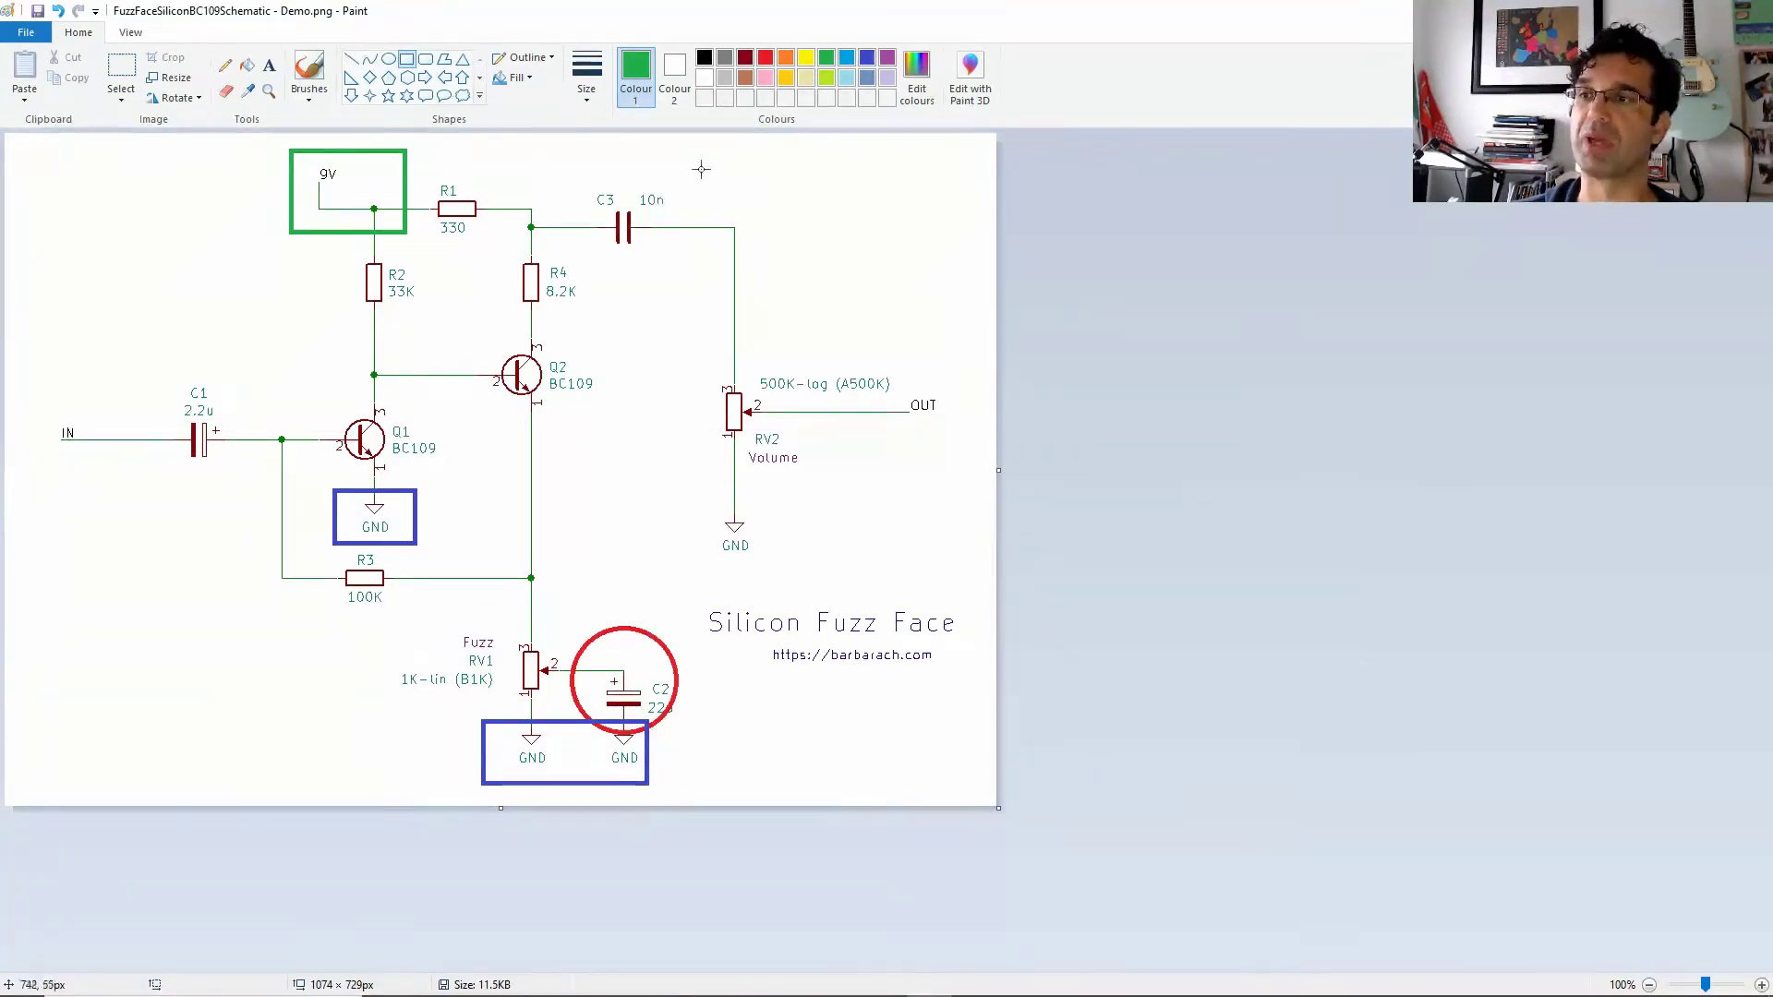
# - Draw gold circles around the two transistors, one about 125 × 121 px around Q1 and one of similar size around Q2
pyautogui.click(805, 77)
pyautogui.click(389, 59)
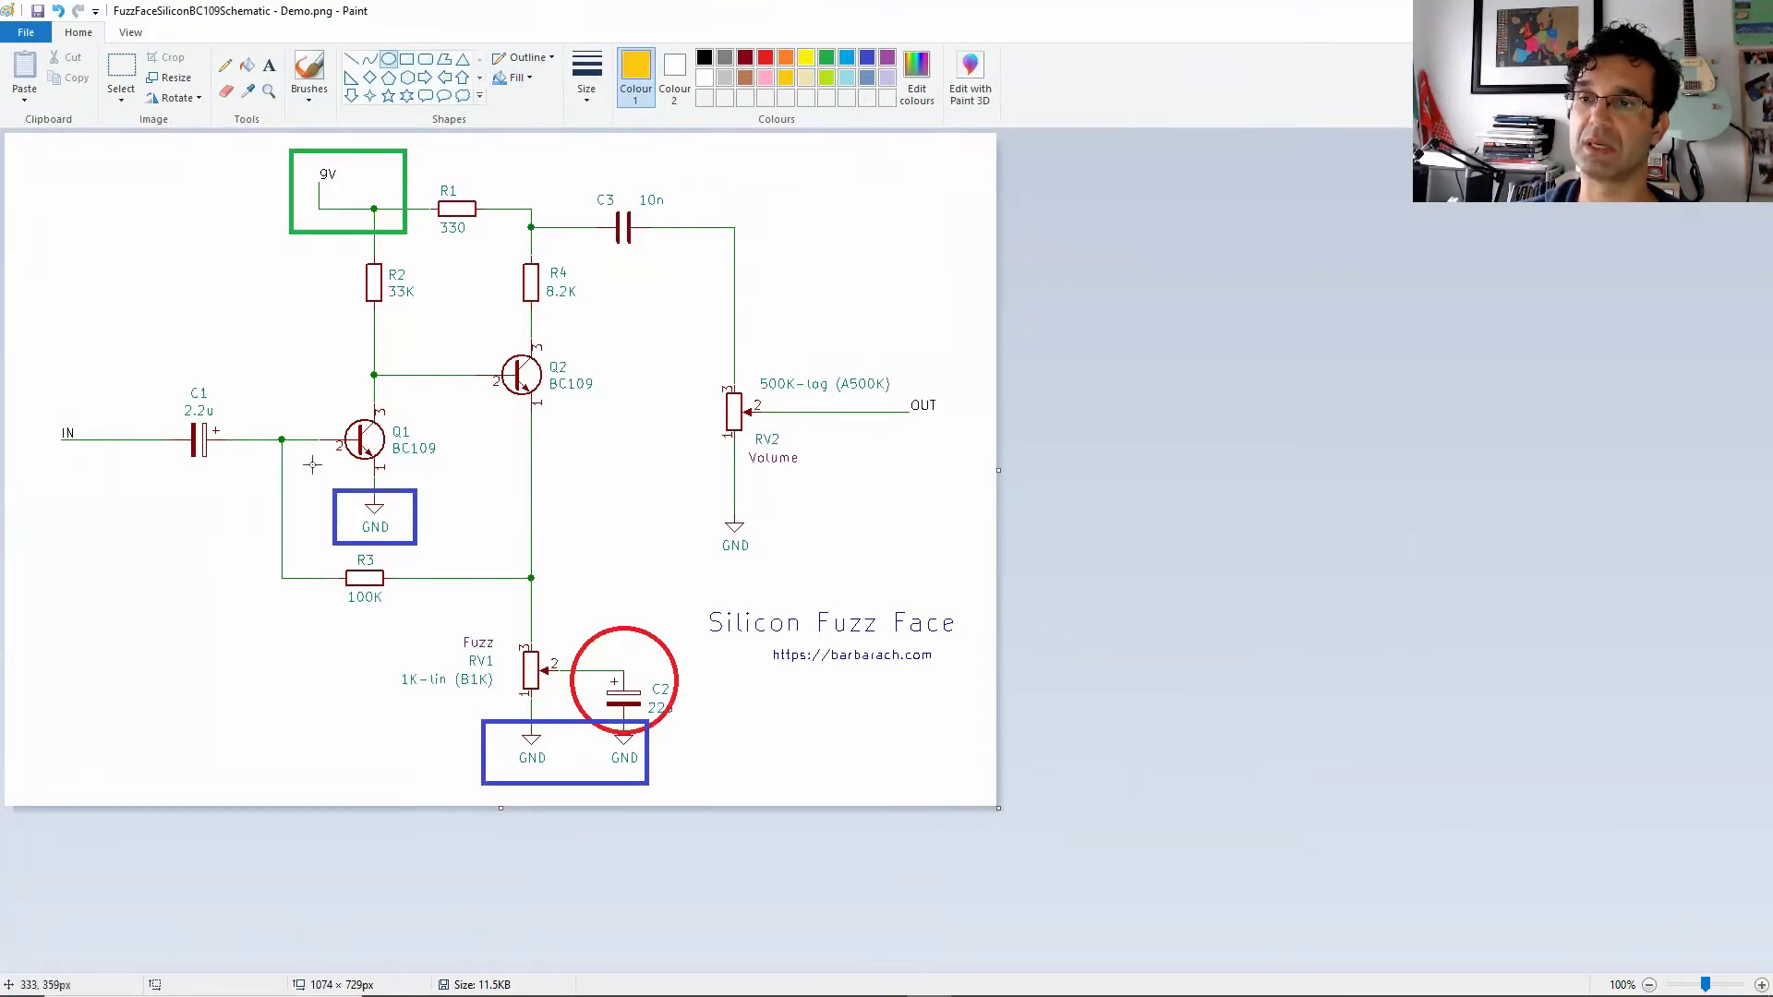
pyautogui.moveTo(320, 386)
pyautogui.mouseDown()
pyautogui.moveTo(408, 494)
pyautogui.moveTo(435, 498)
pyautogui.mouseUp()
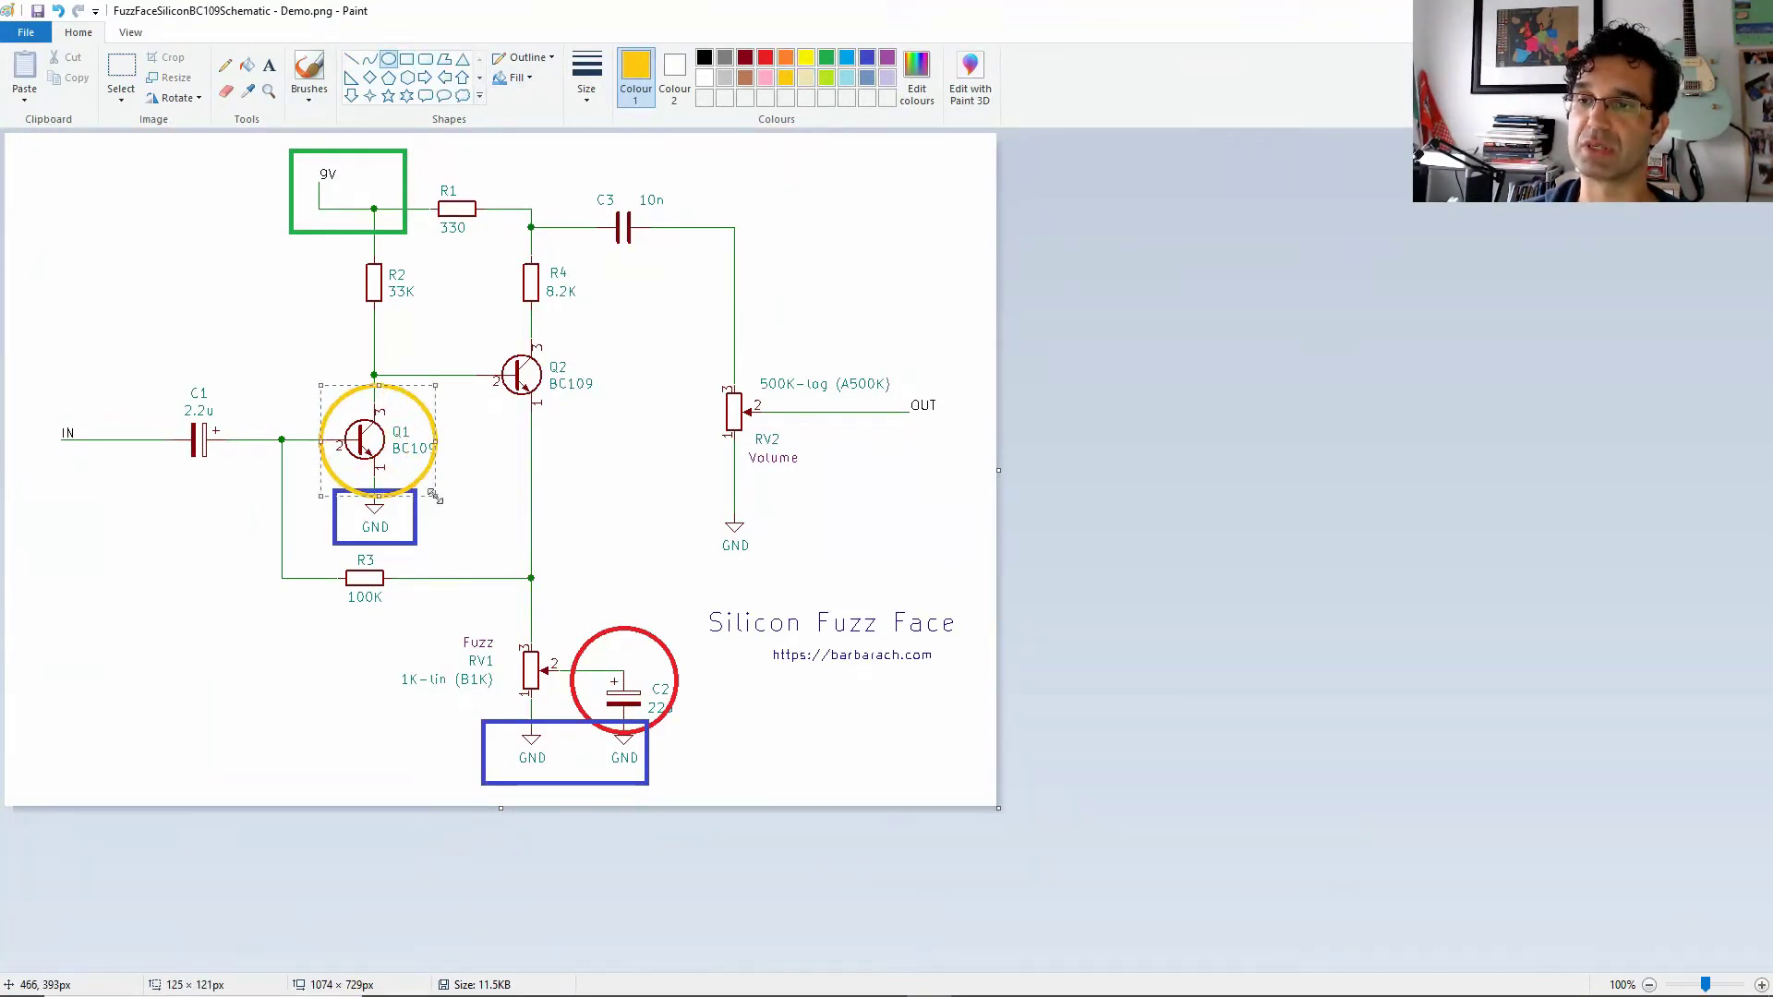
pyautogui.moveTo(477, 326); pyautogui.dragTo(603, 435)
pyautogui.click(662, 436)
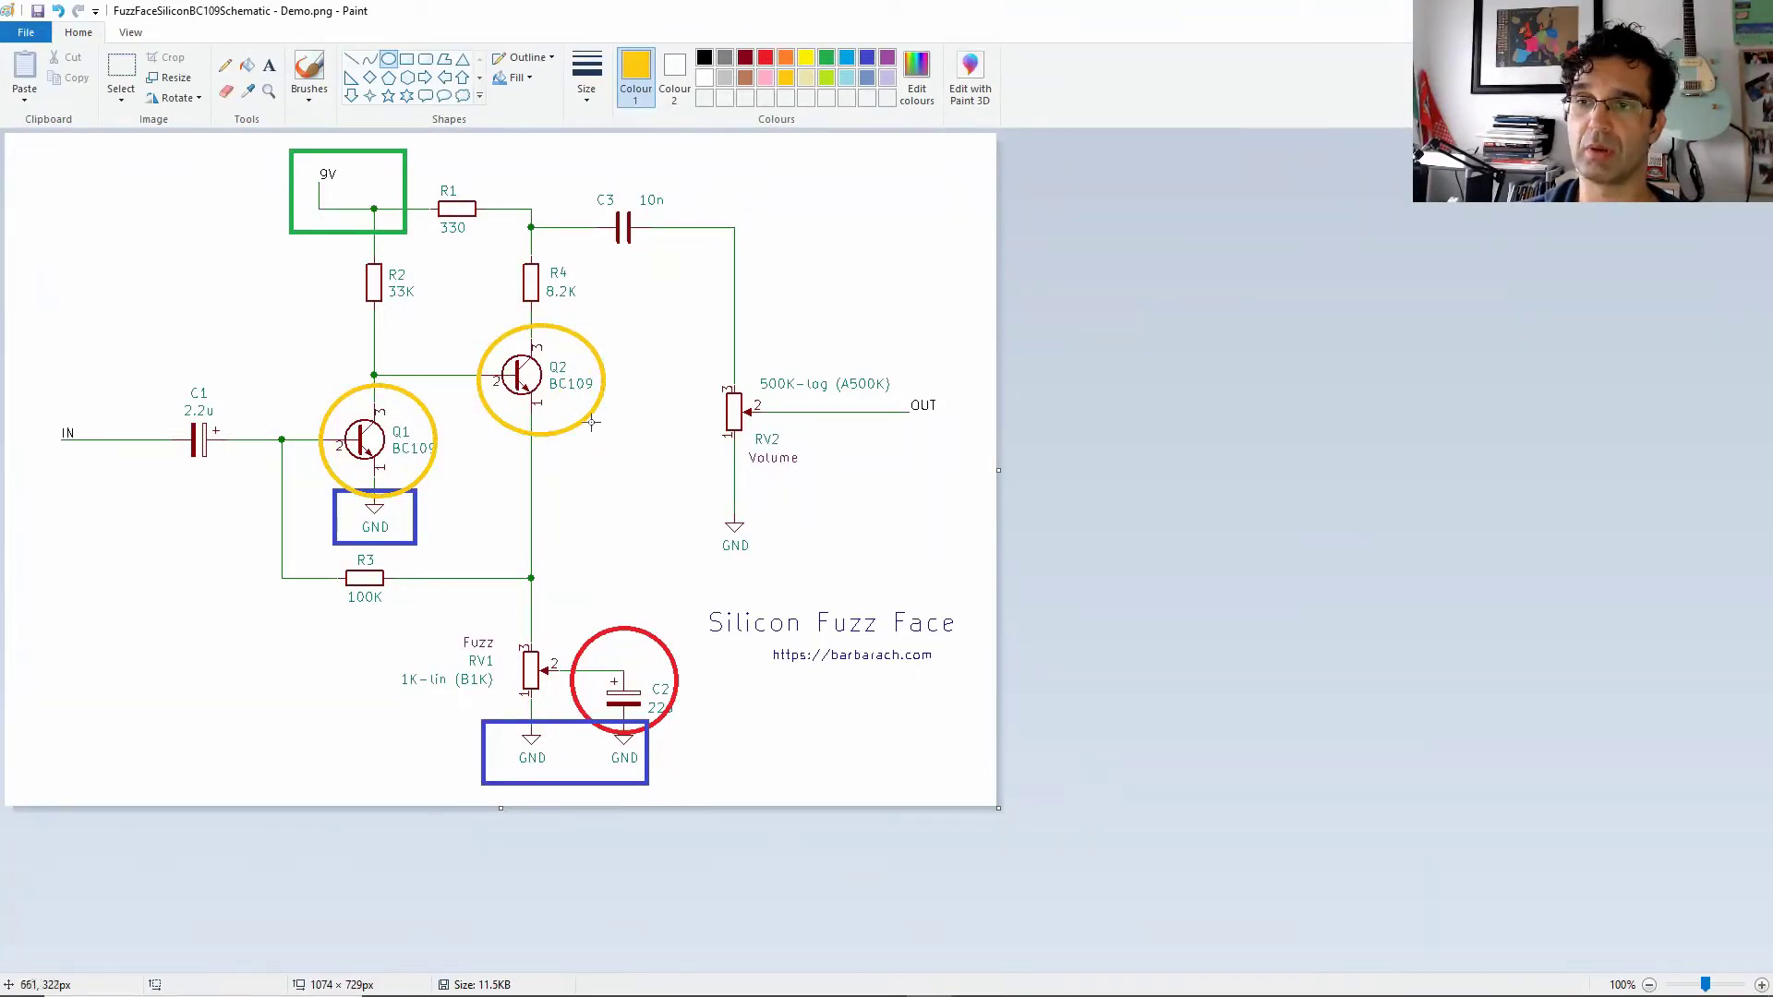